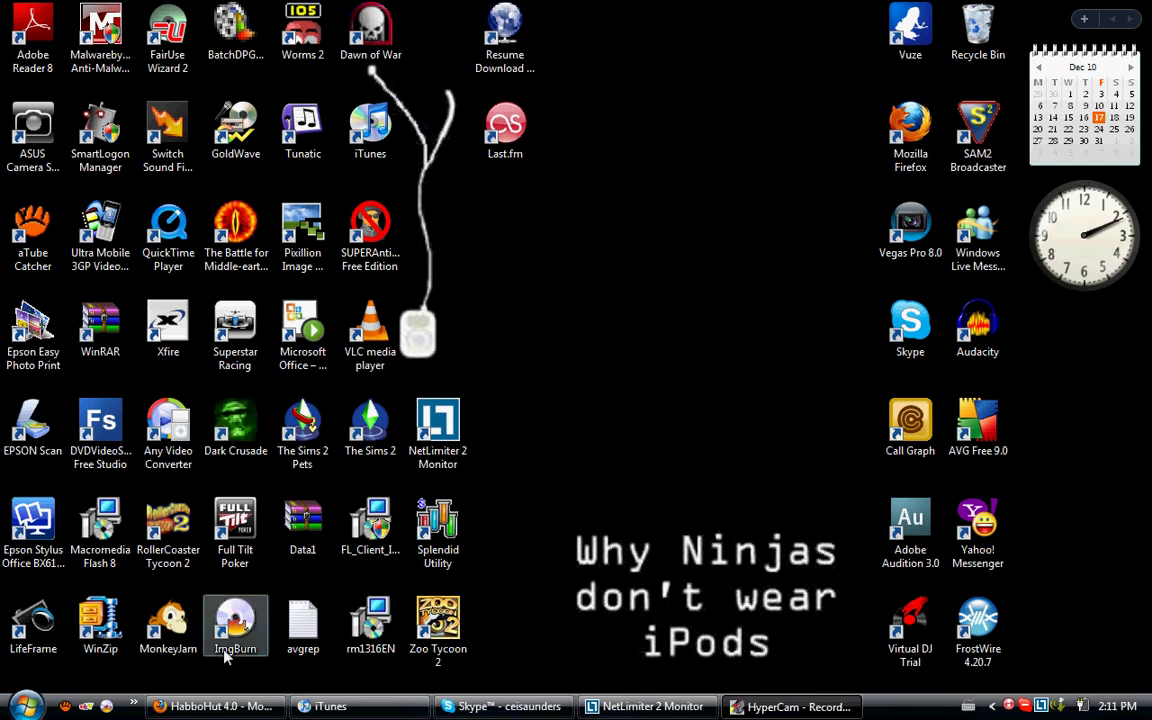
Open the HabboHut Bulletin Board in a new Firefox tab, skim it, and minimize the browser.
left_click(215, 706)
left_click(779, 228)
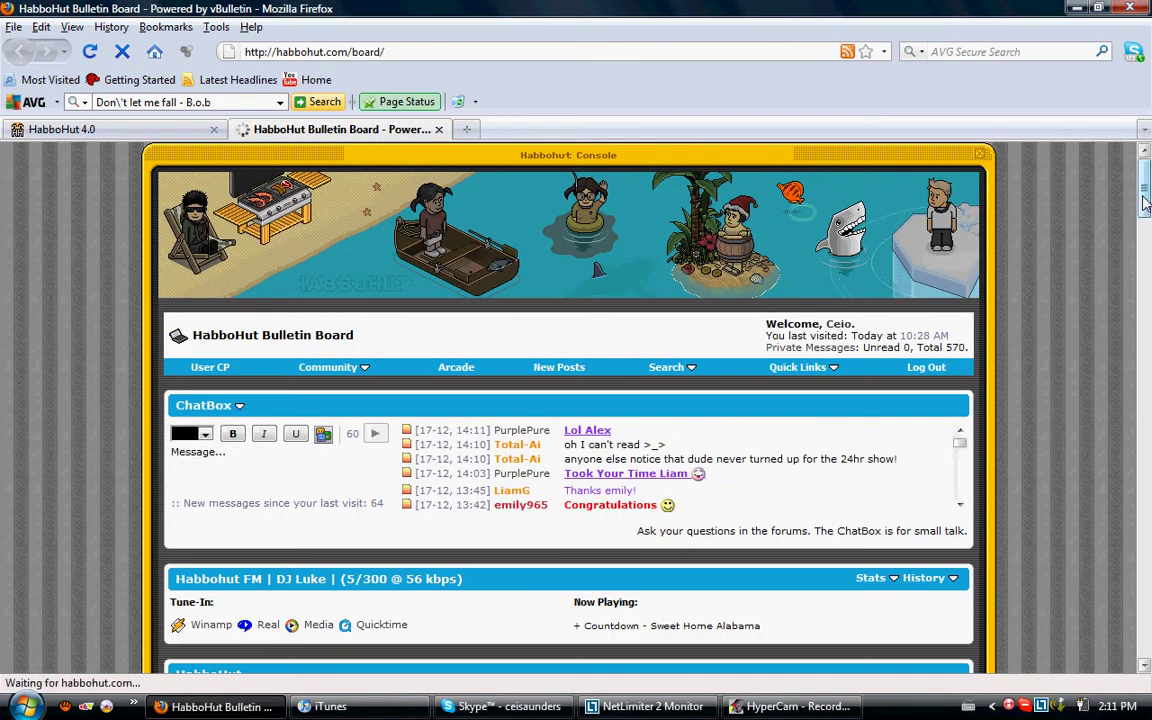
scroll(1147, 291, "down", 15)
scroll(1147, 291, "down", 1)
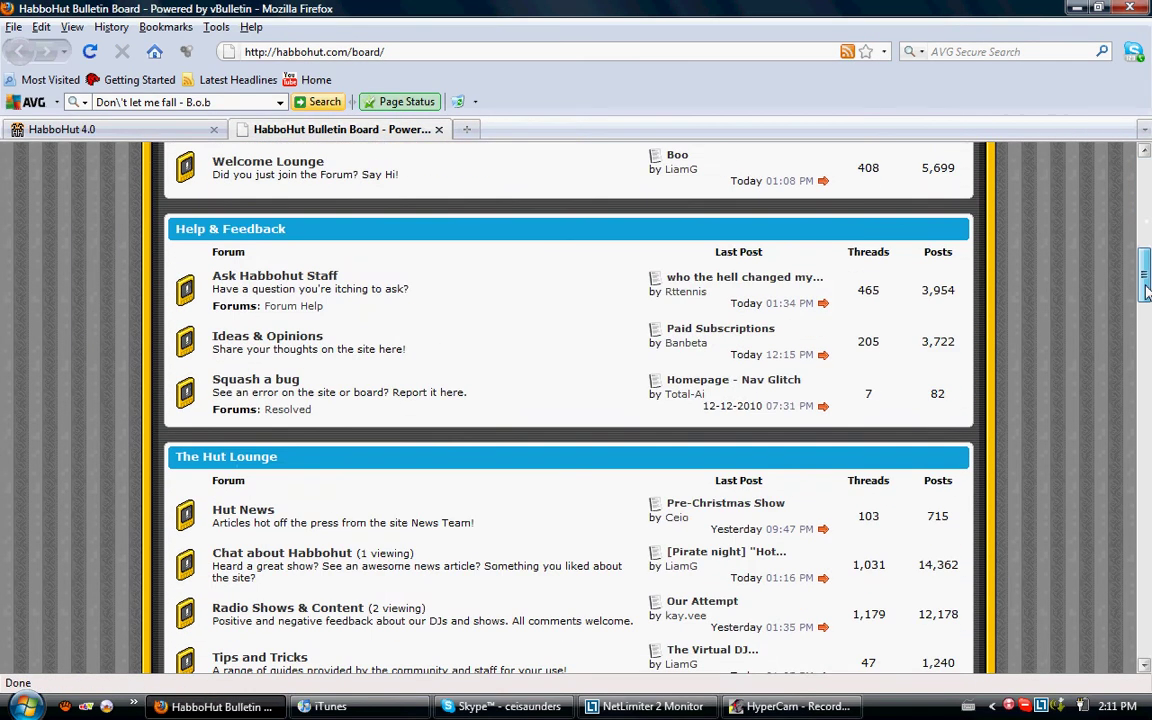
scroll(1147, 287, "up", 15)
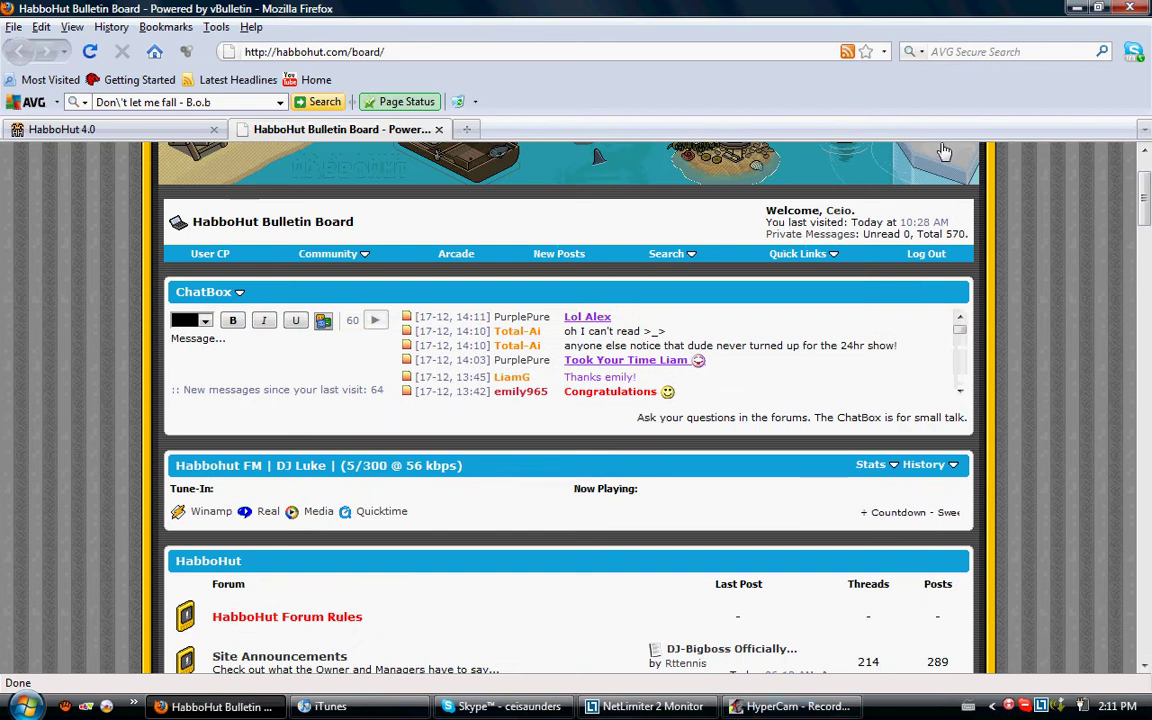
left_click(1077, 9)
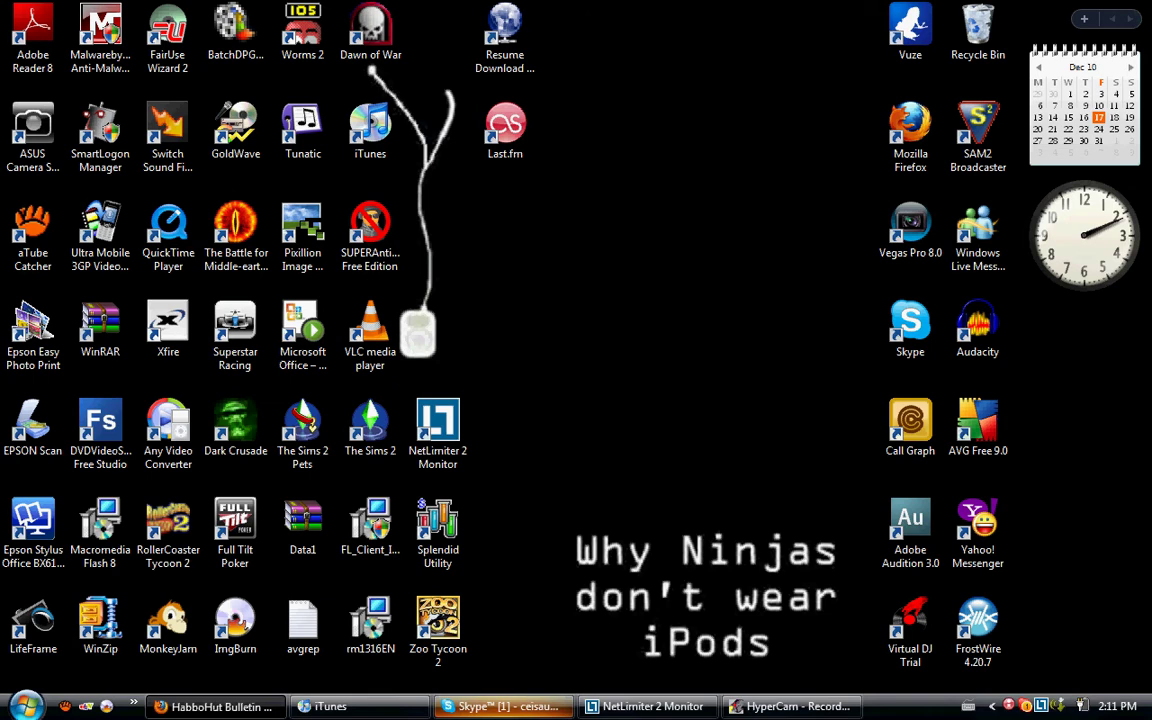
Try launching the 64-bit VAC control panel and dismiss the incompatible-version error.
key("super")
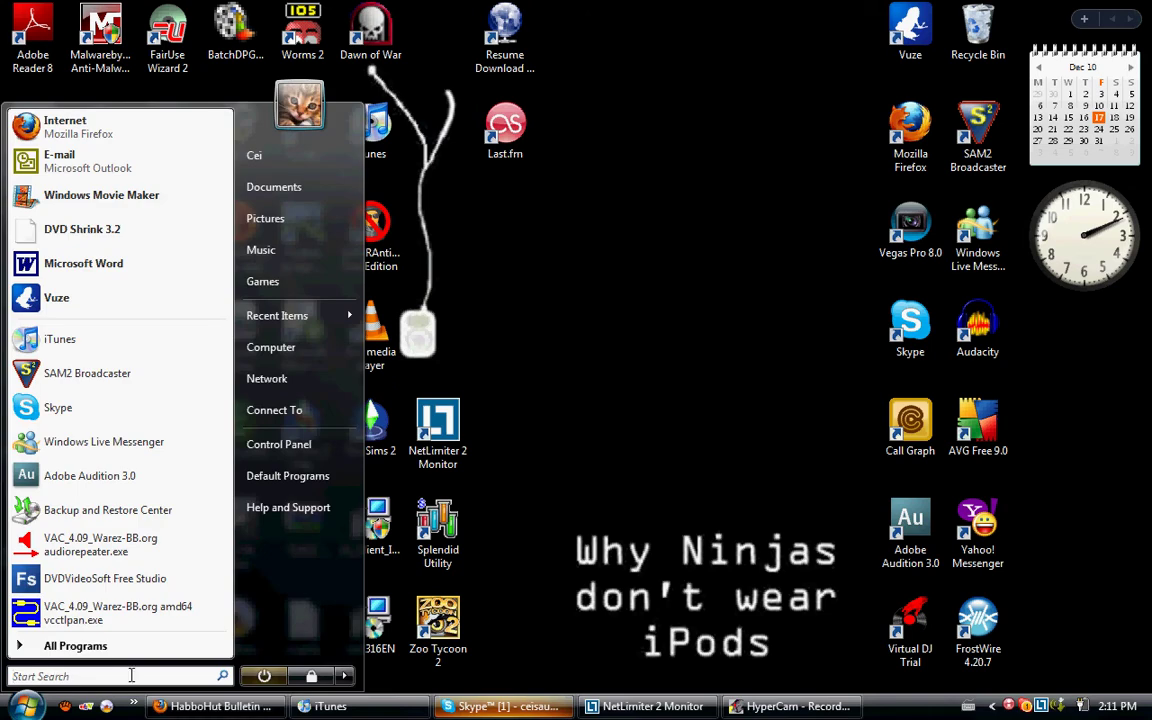
left_click(118, 612)
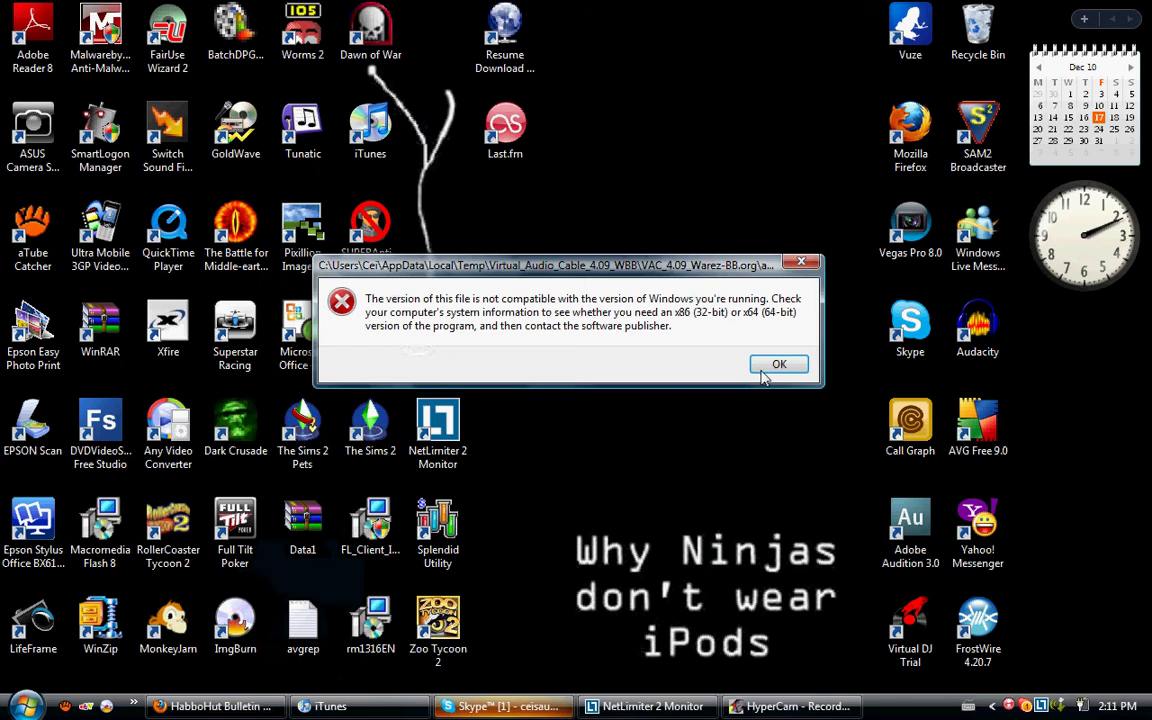
left_click(765, 370)
Launch vcctlpan.exe via a 'vac' Start search and move its window up-left.
left_click(27, 704)
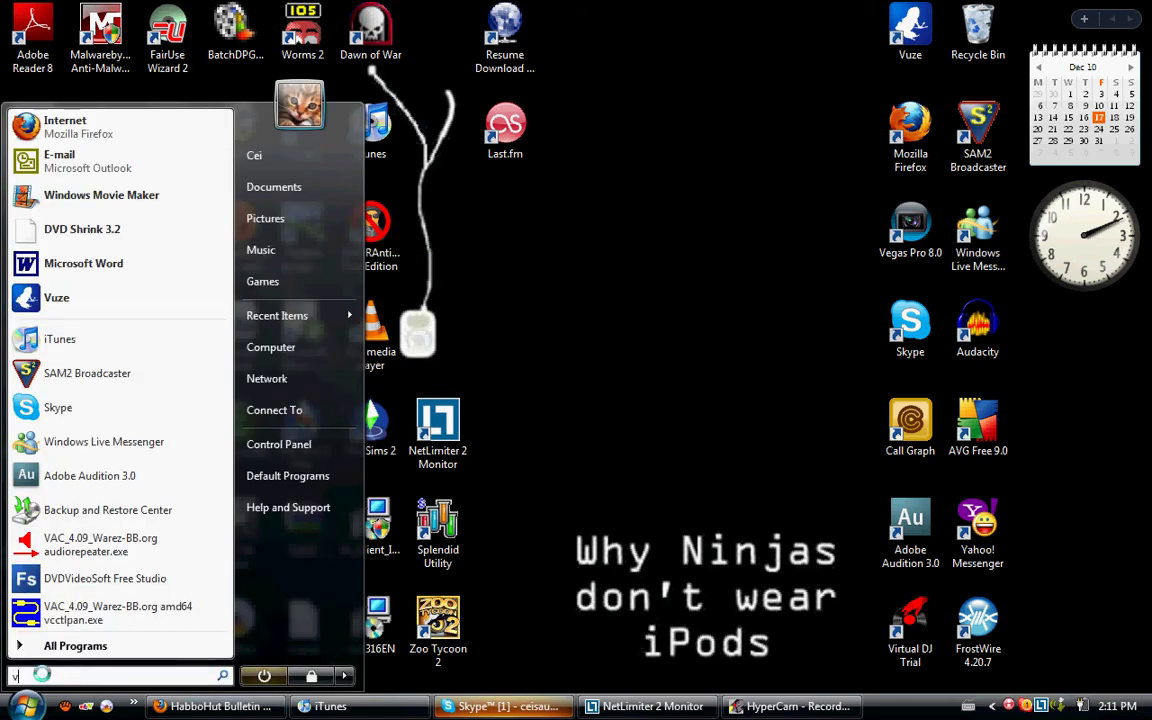
type("vac")
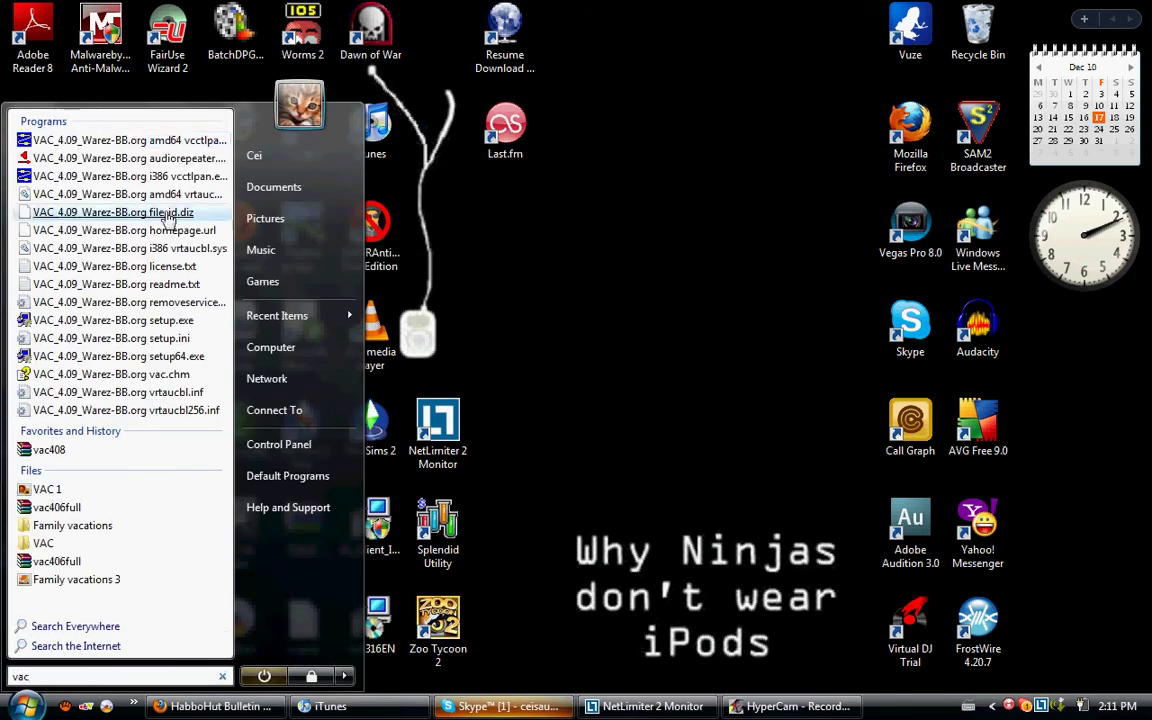
key("Return")
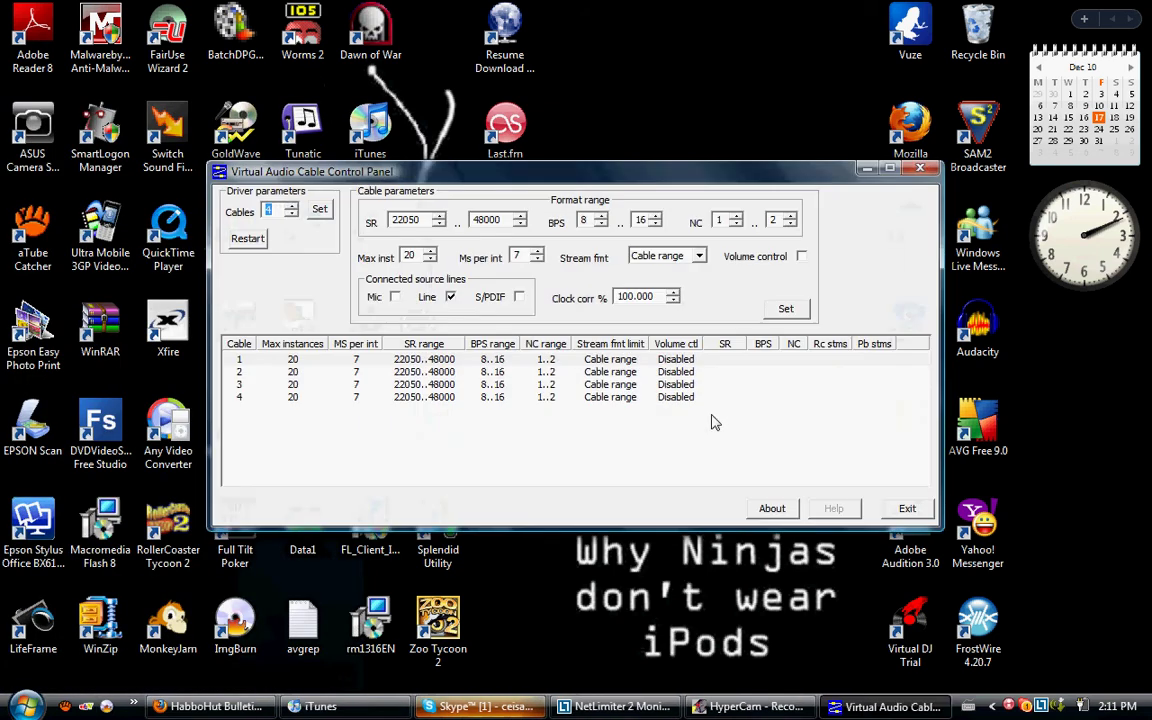
left_click_drag(586, 175, 550, 144)
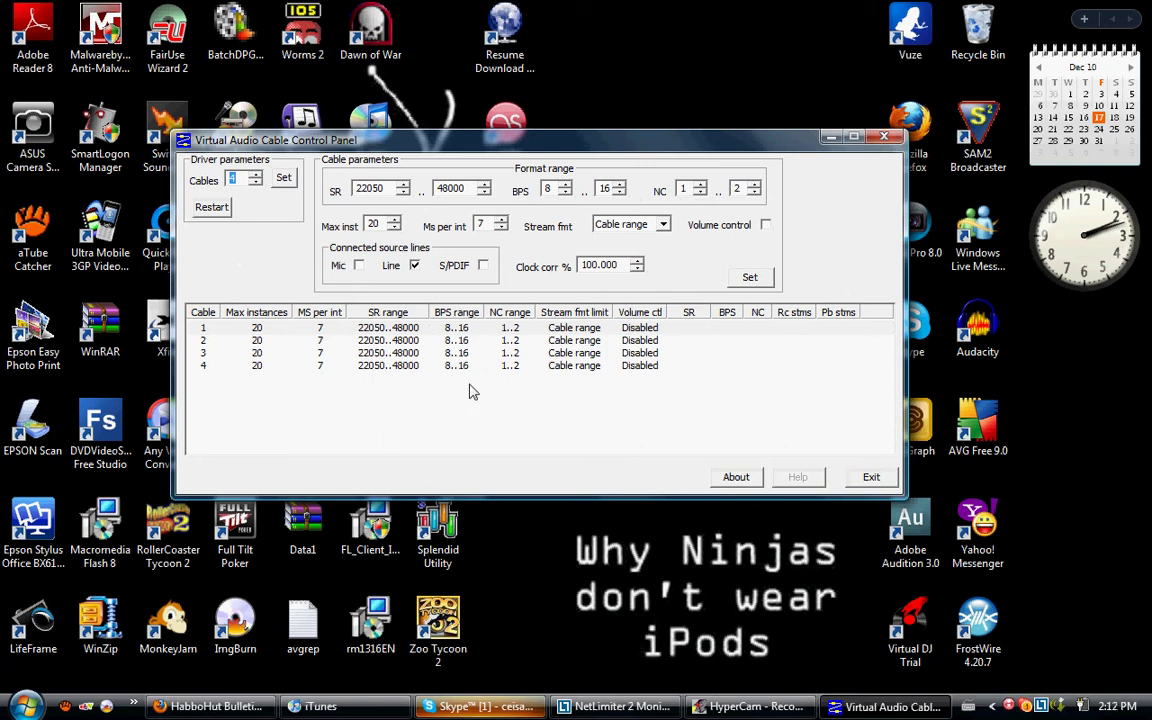
Minimize the Virtual Audio Cable control panel and close it from the taskbar menu.
left_click(831, 136)
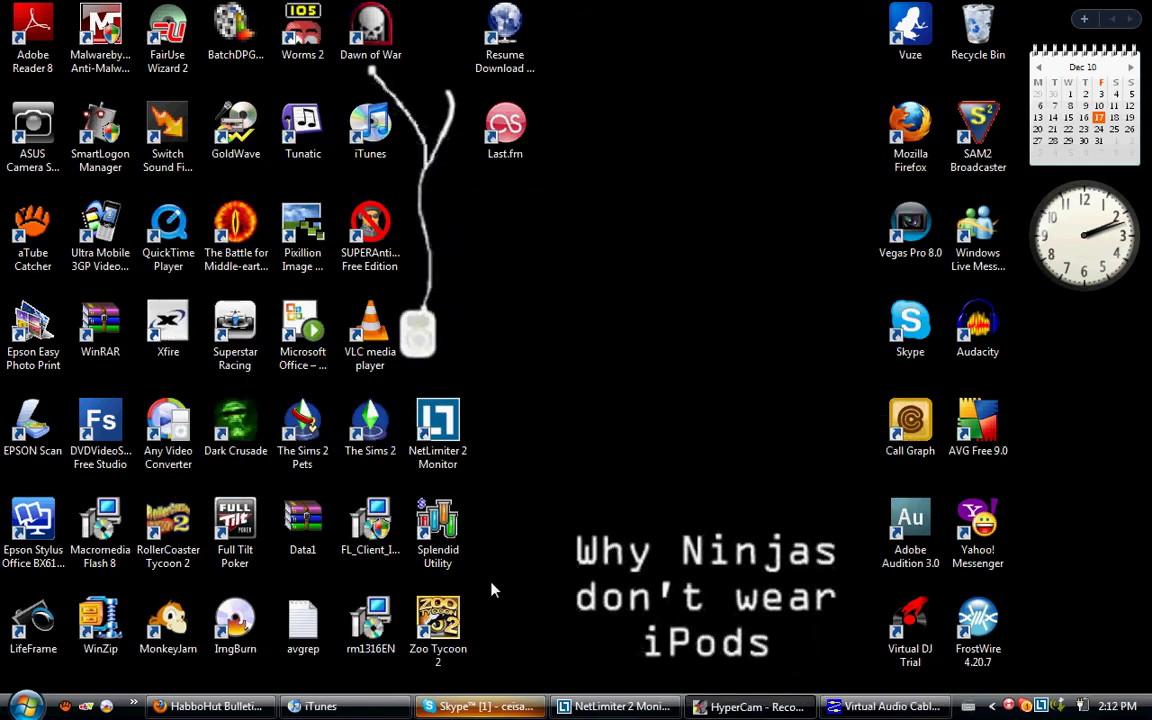
right_click(900, 706)
left_click(985, 694)
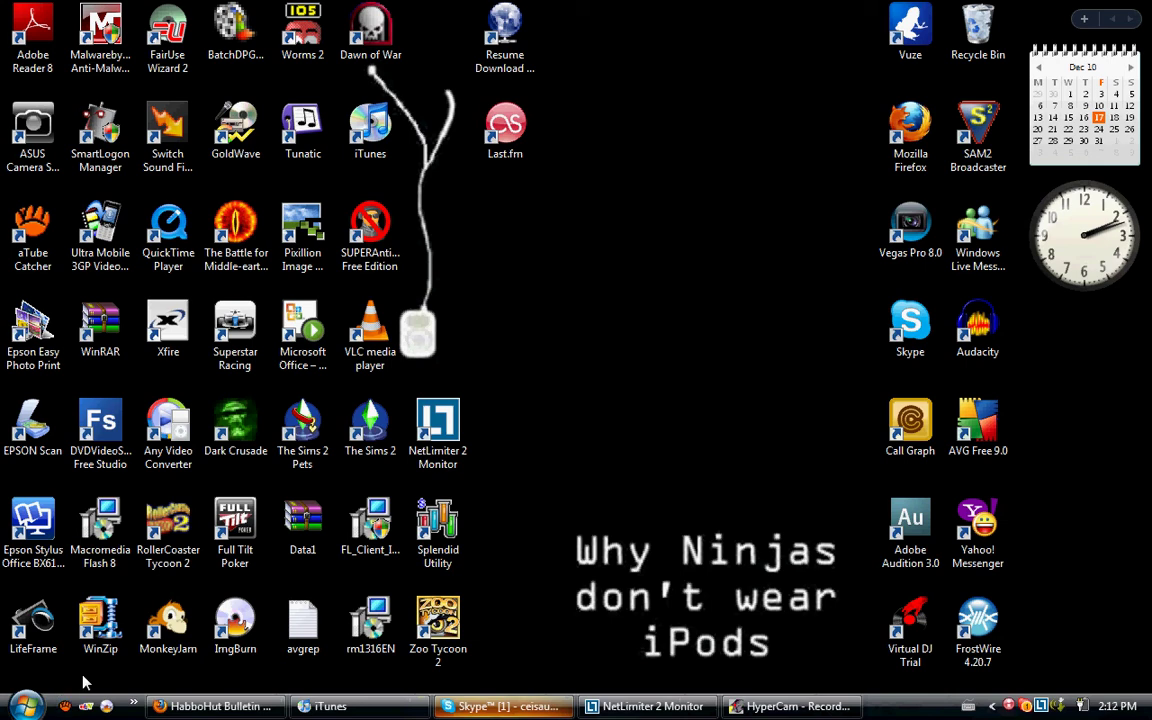
Launch three Audio Repeater instances from the Start menu.
left_click(25, 706)
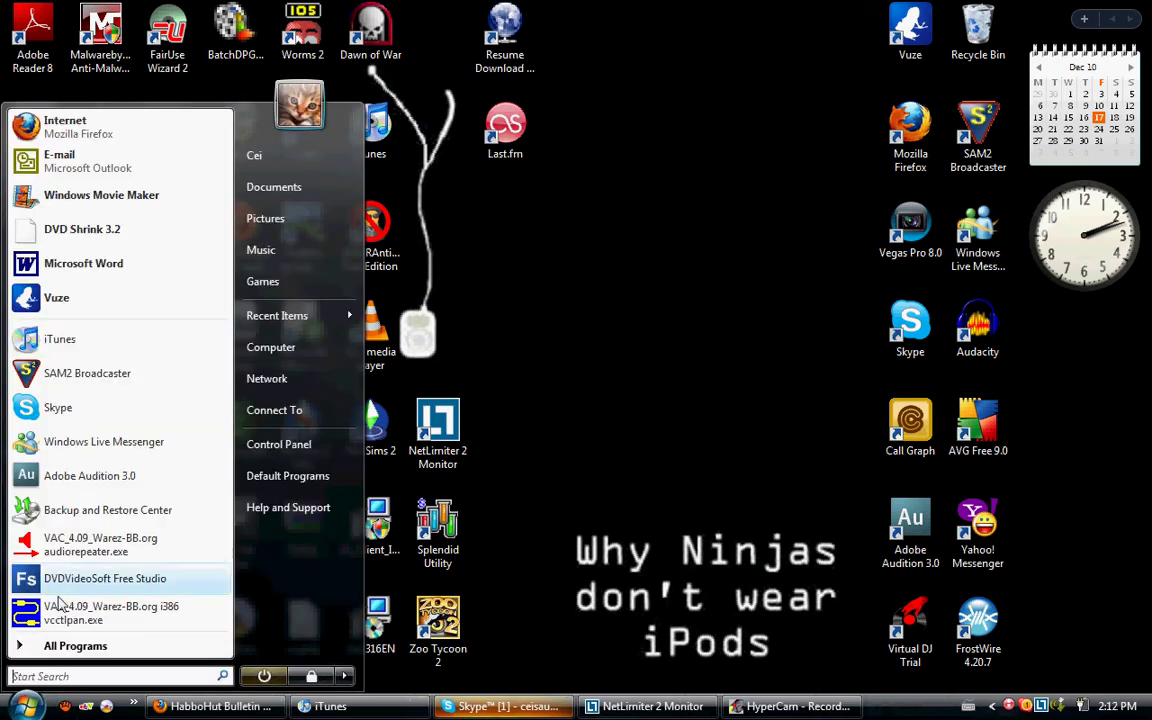
left_click(84, 500)
key("super")
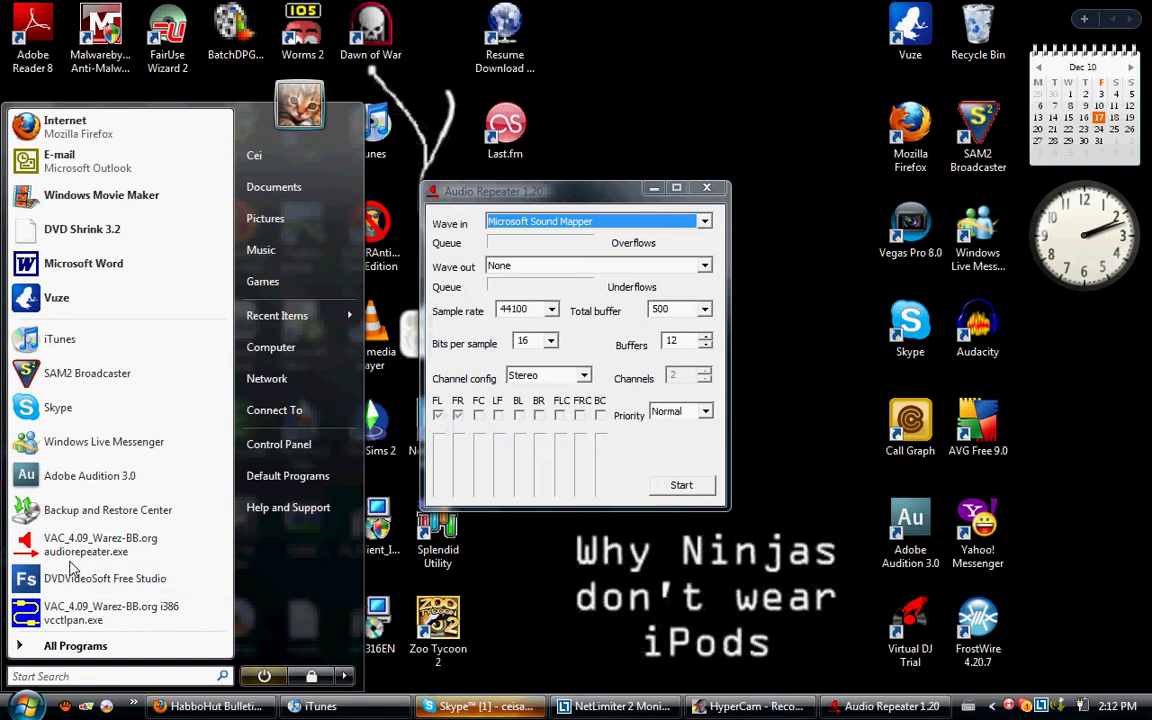
left_click(26, 643)
key("super")
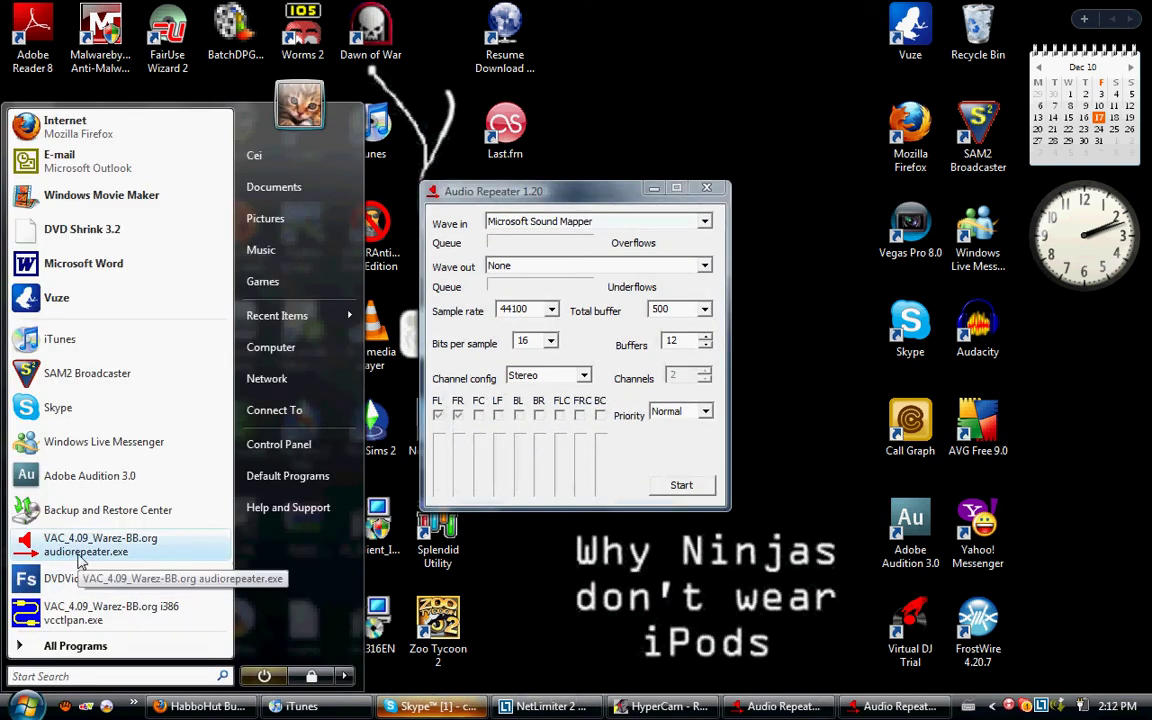
left_click(86, 522)
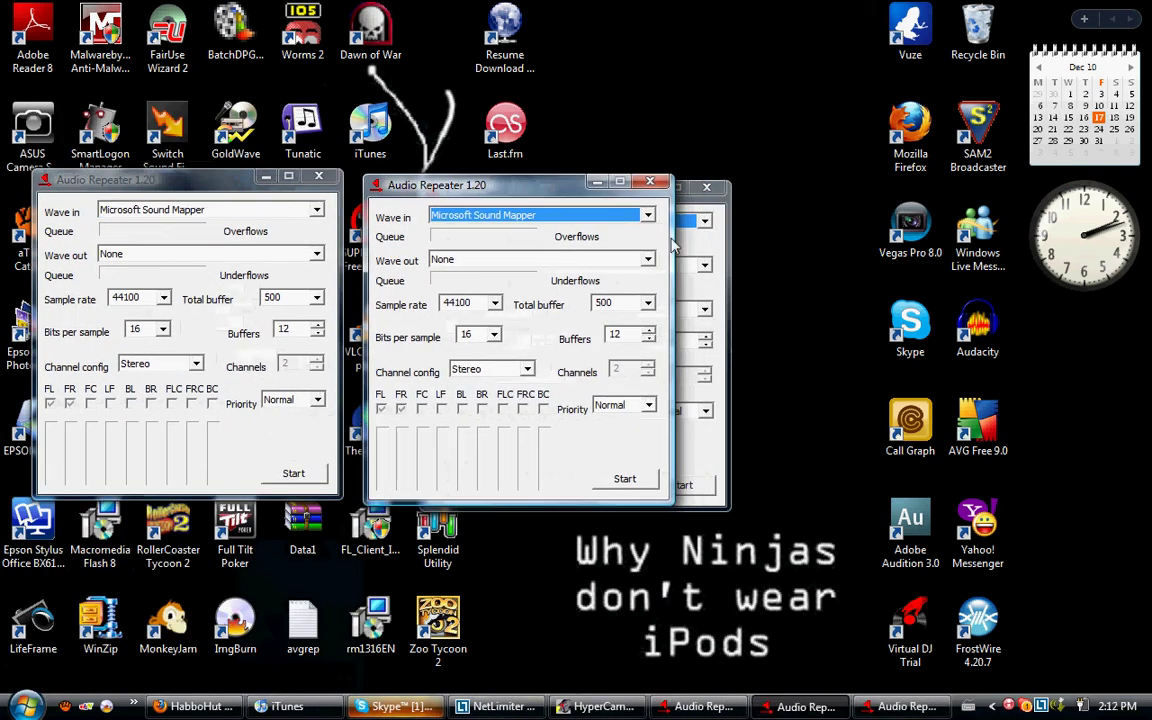
Arrange the three Audio Repeater windows side by side.
left_click(694, 197)
left_click_drag(468, 190, 735, 191)
left_click_drag(538, 195, 535, 188)
left_click_drag(723, 188, 718, 180)
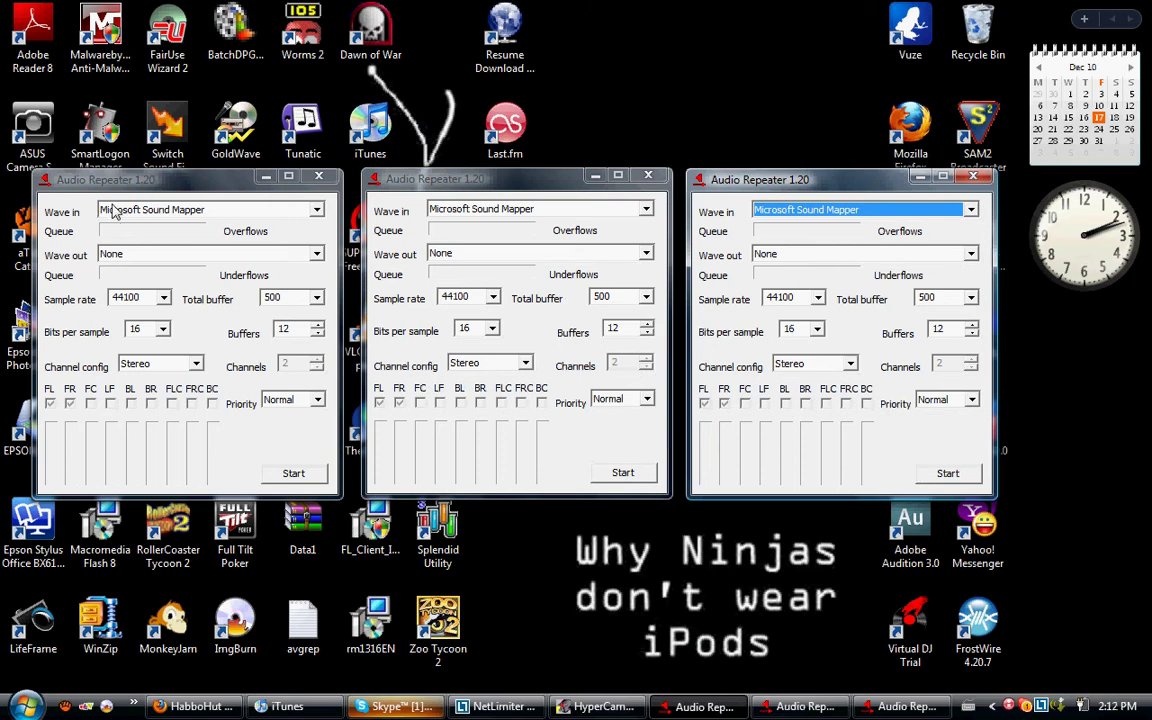
Route the left repeater from Microphone (2- Rode Podcaster) to Line 1 (Virtual Audio Cable).
left_click(316, 211)
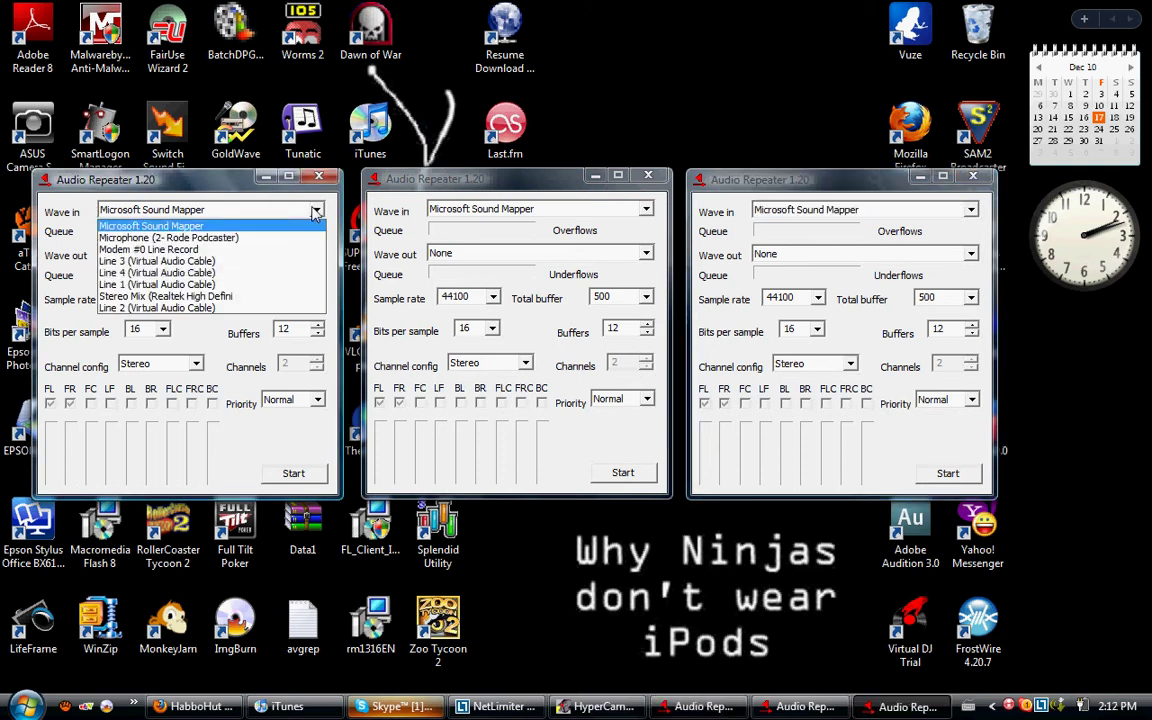
left_click(247, 238)
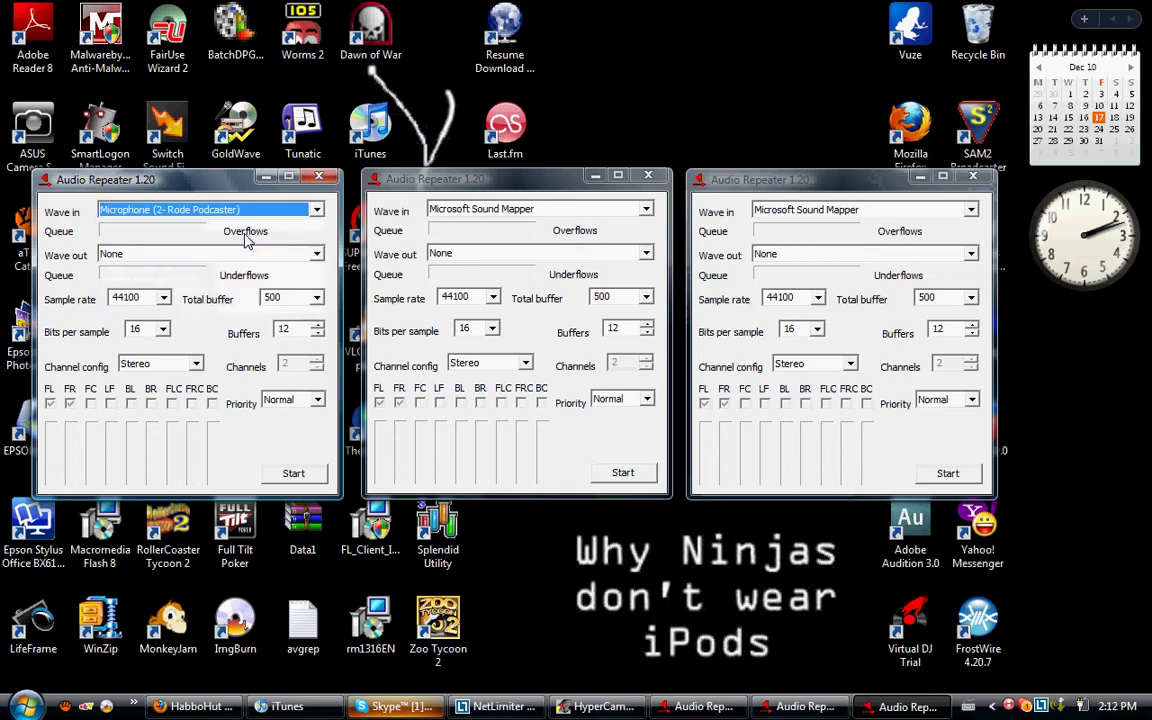
left_click(317, 255)
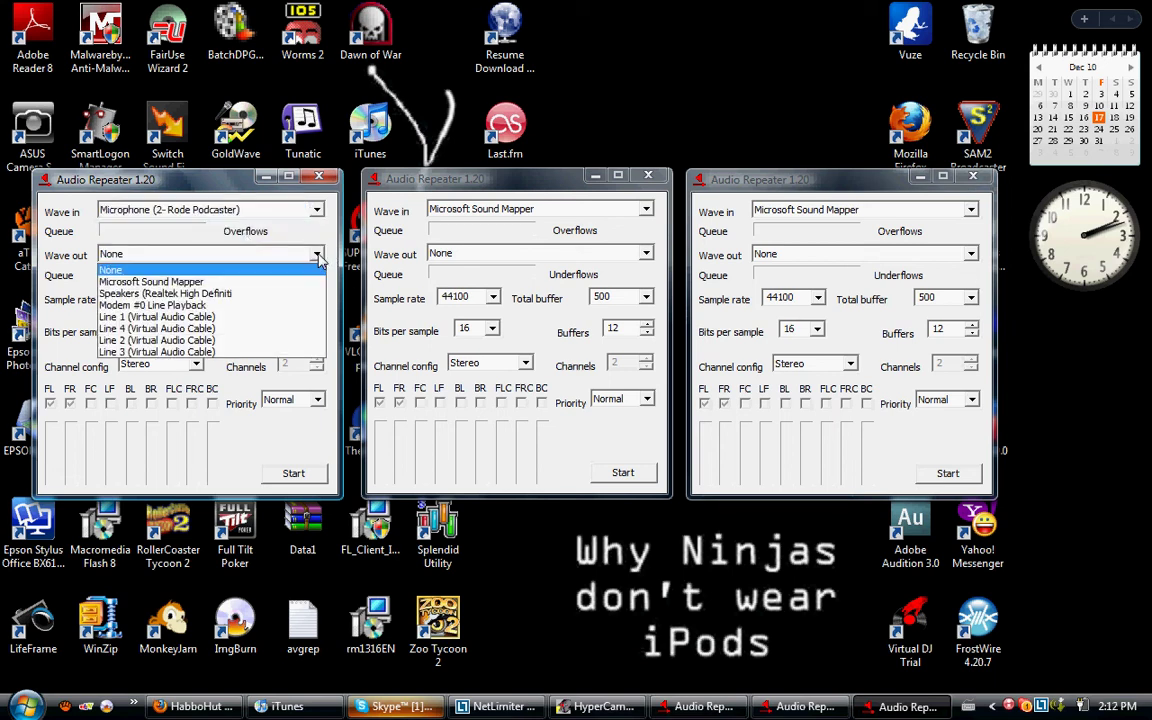
left_click(257, 318)
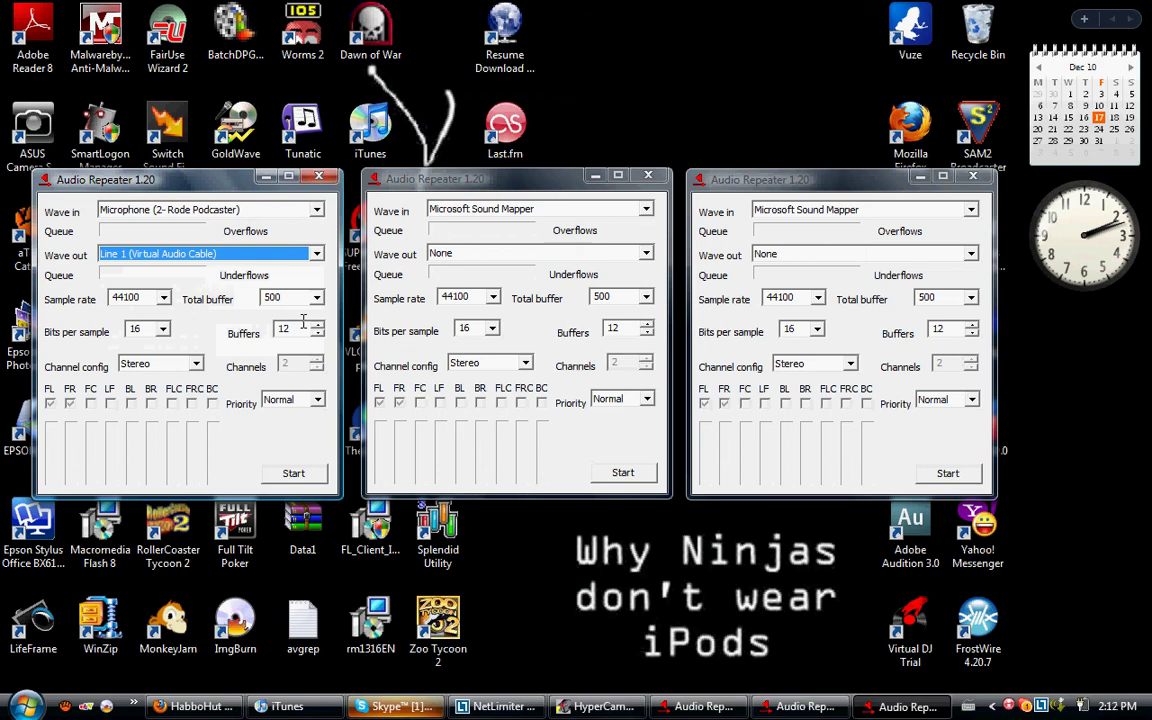
left_click(438, 178)
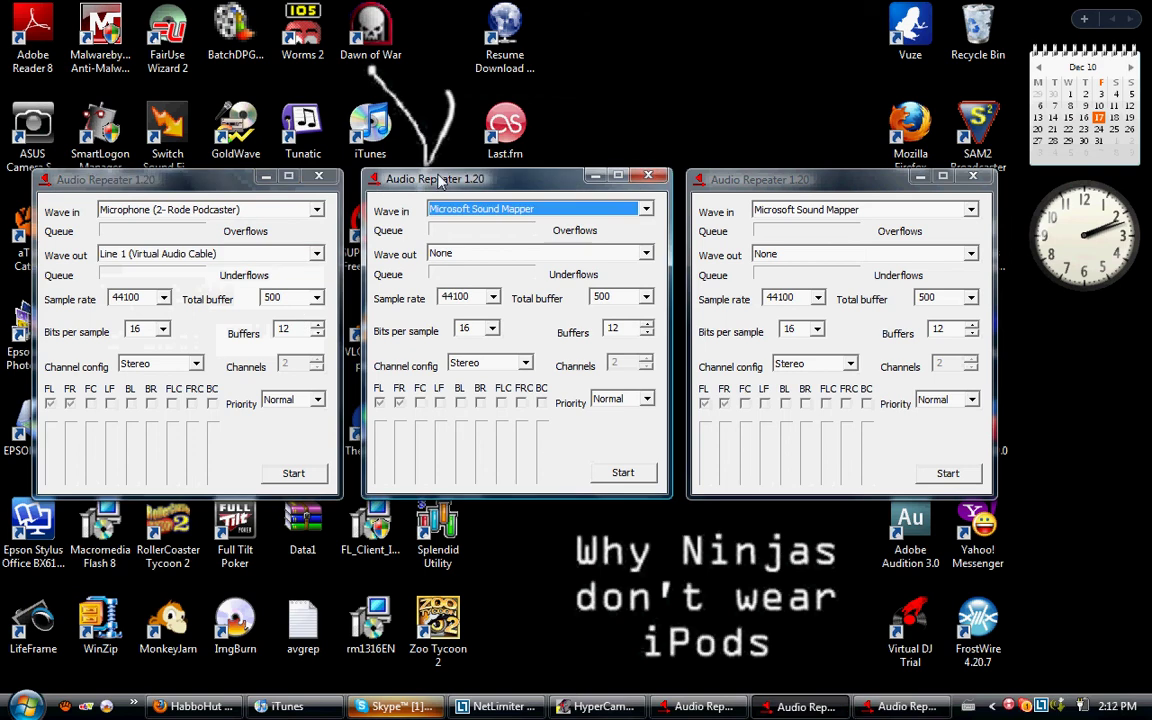
Route the middle repeater from Line 2 to the Realtek speakers.
left_click(646, 209)
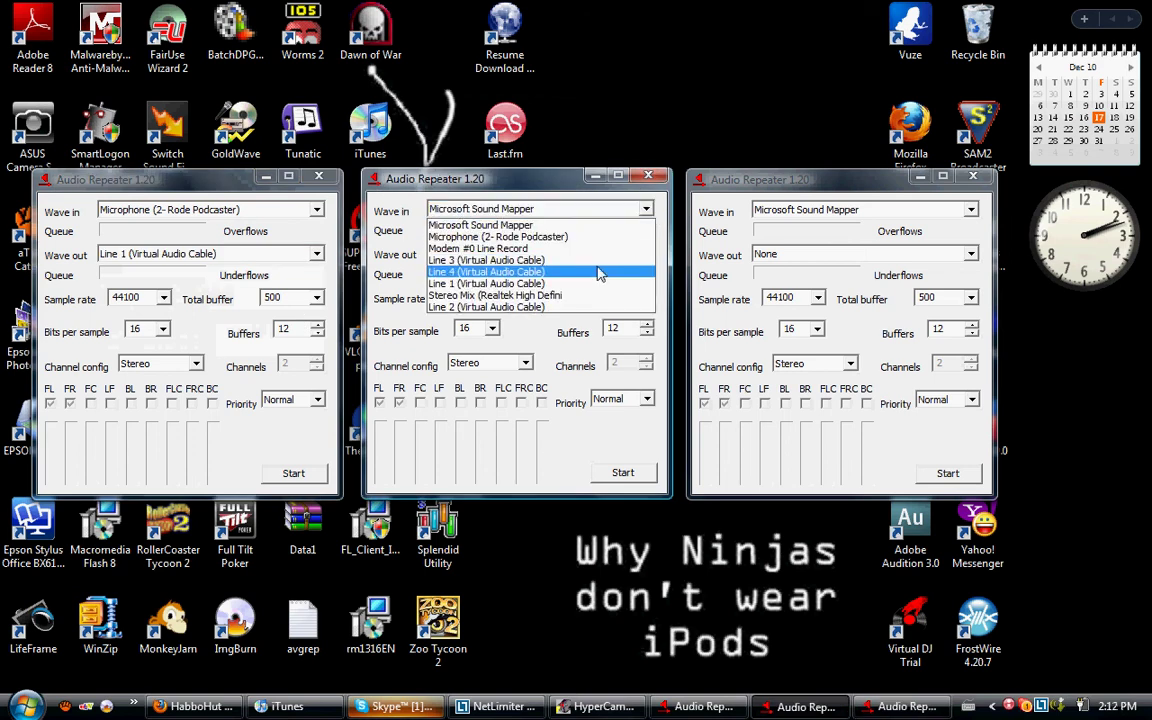
left_click(535, 307)
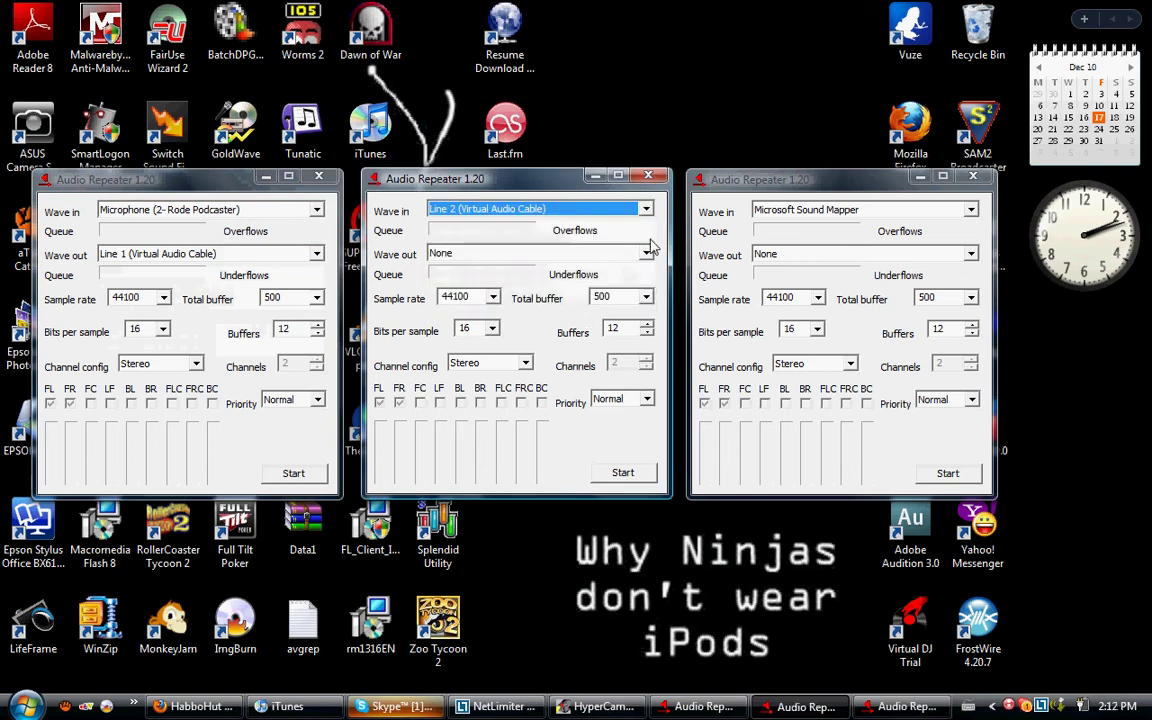
left_click(646, 255)
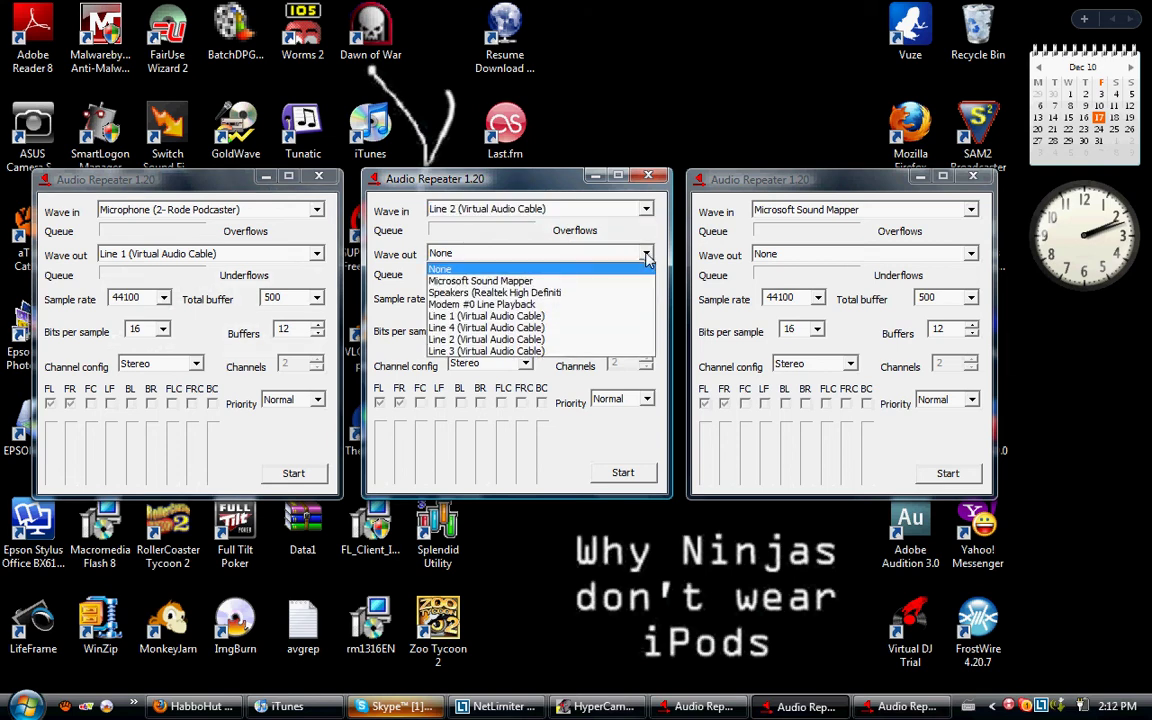
left_click(612, 292)
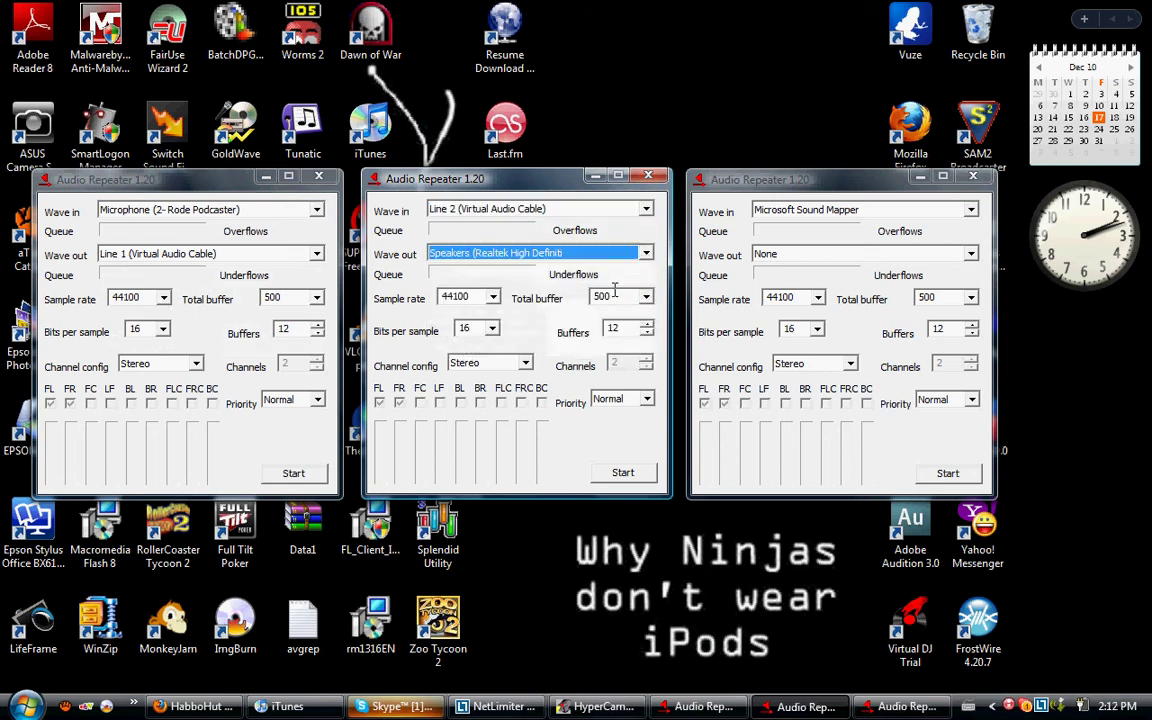
Route the right repeater from Line 2 into Line 1.
left_click(955, 230)
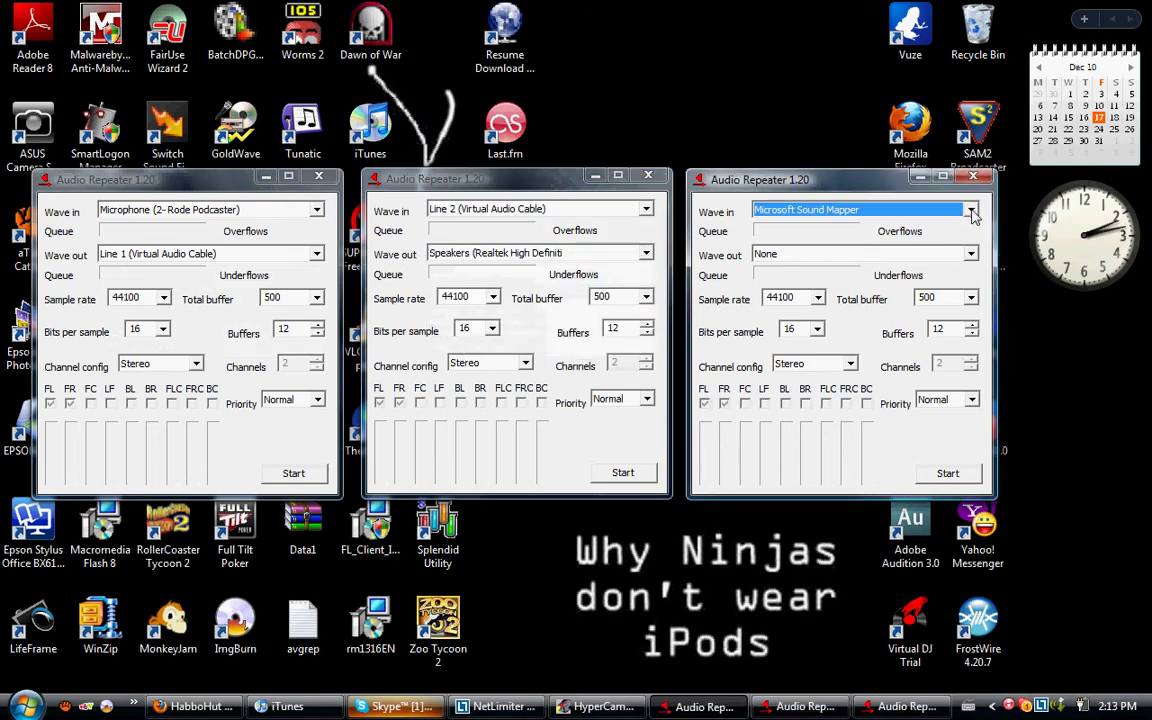
left_click(970, 210)
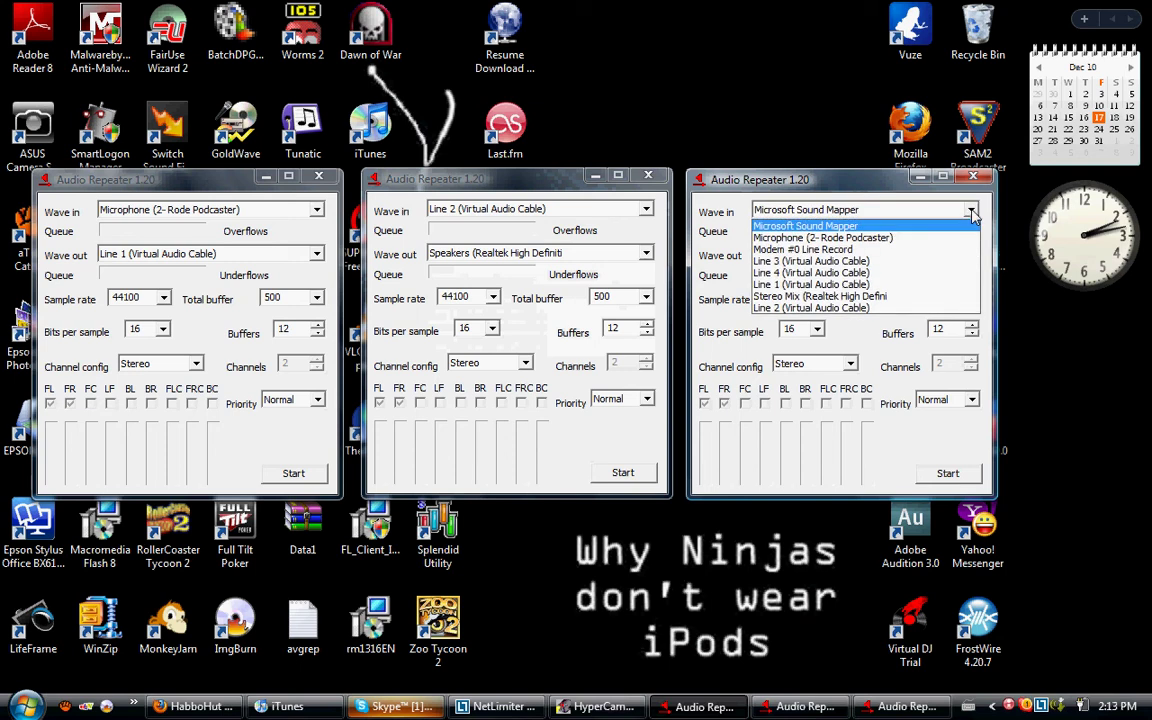
left_click(938, 272)
left_click(874, 253)
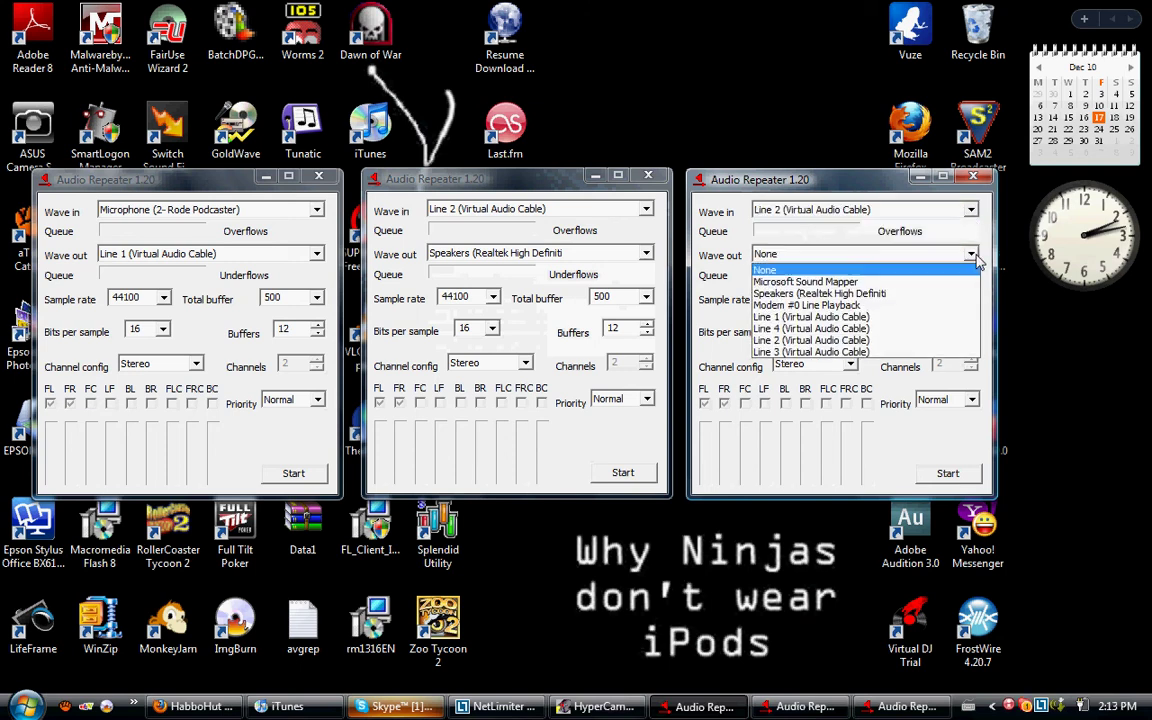
left_click(910, 318)
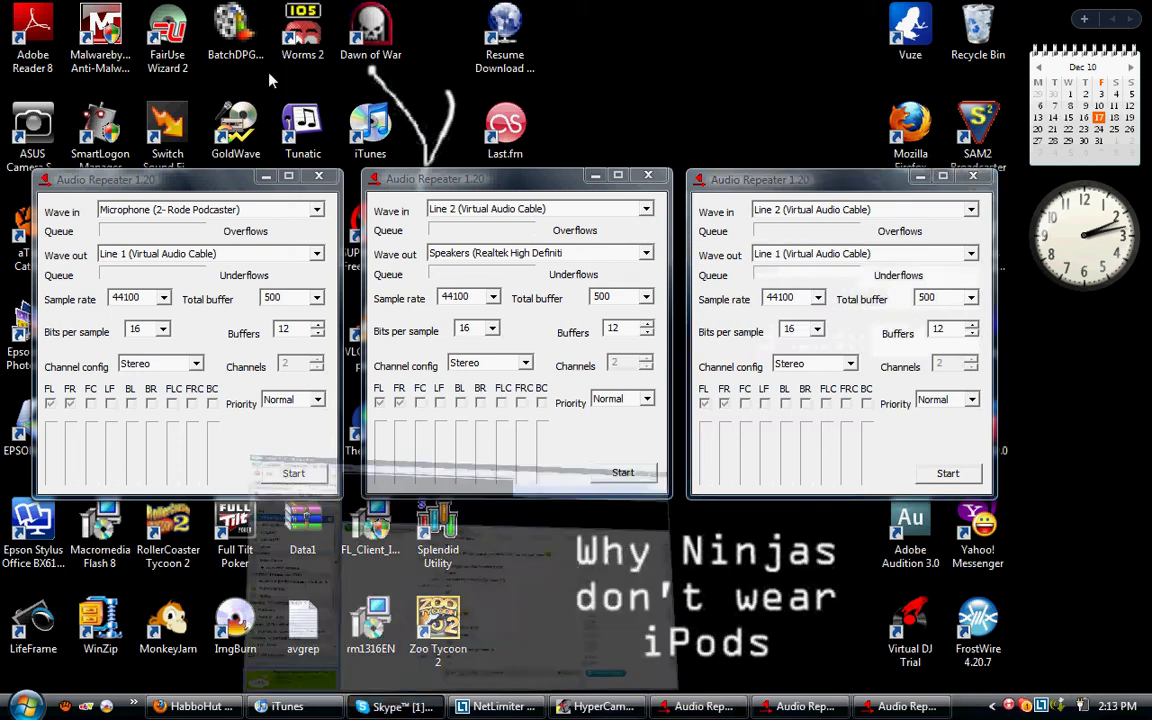
In Skype's Call > Audio Settings, set Speakers to Line 2 (Virtual Audio Cable) and save.
left_click(395, 706)
left_click(164, 29)
key("Escape")
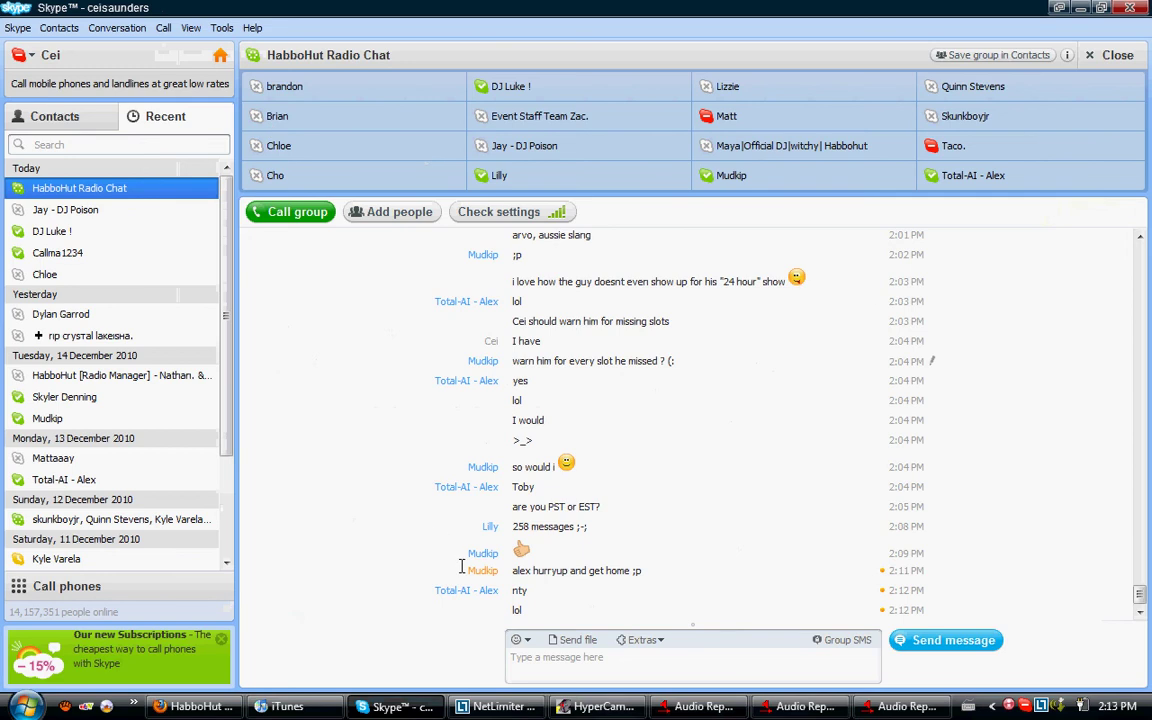
left_click(166, 28)
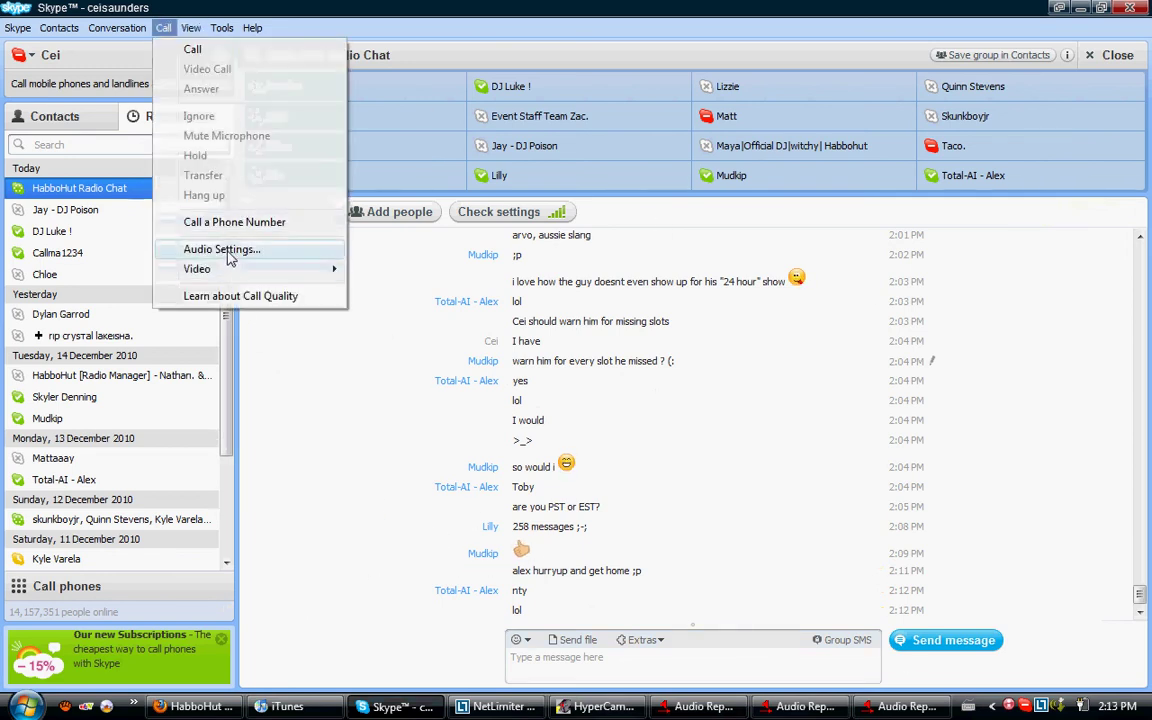
left_click(227, 250)
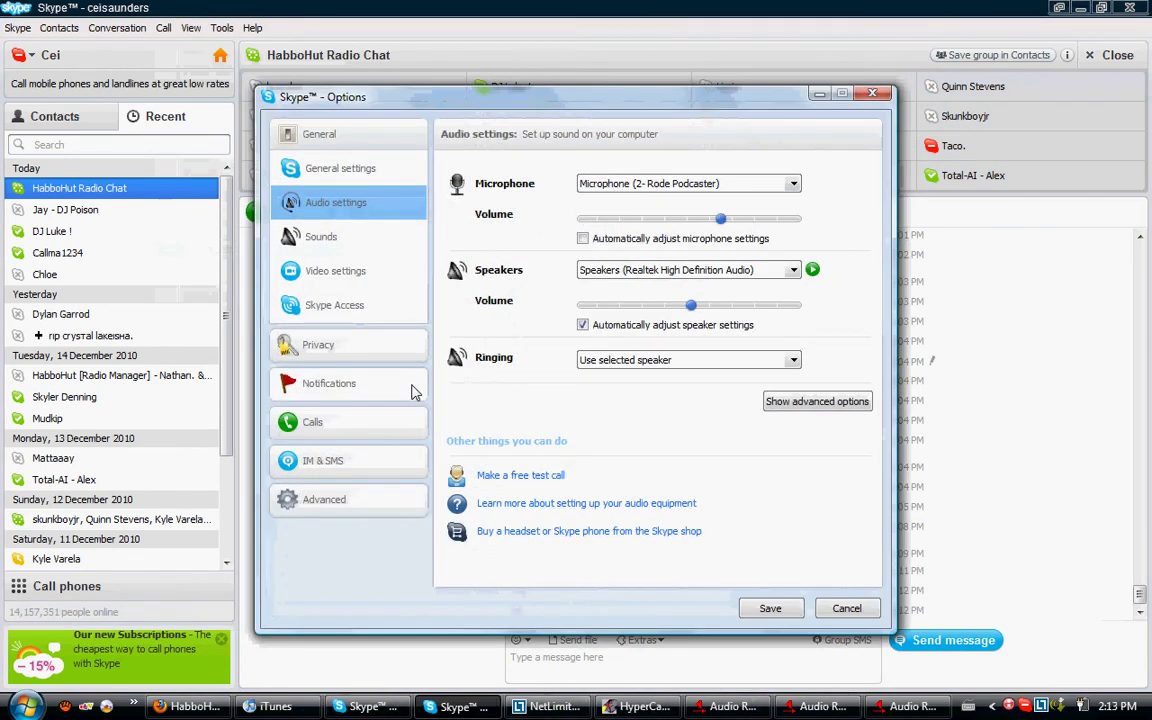
left_click(612, 270)
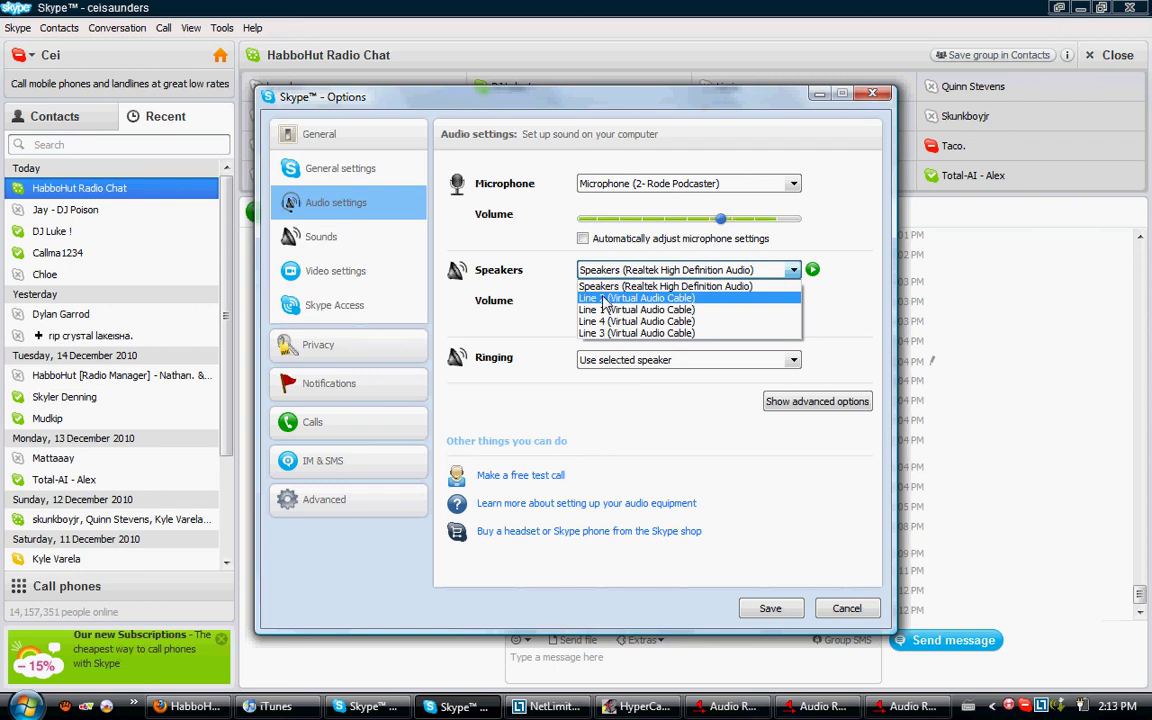
left_click(603, 299)
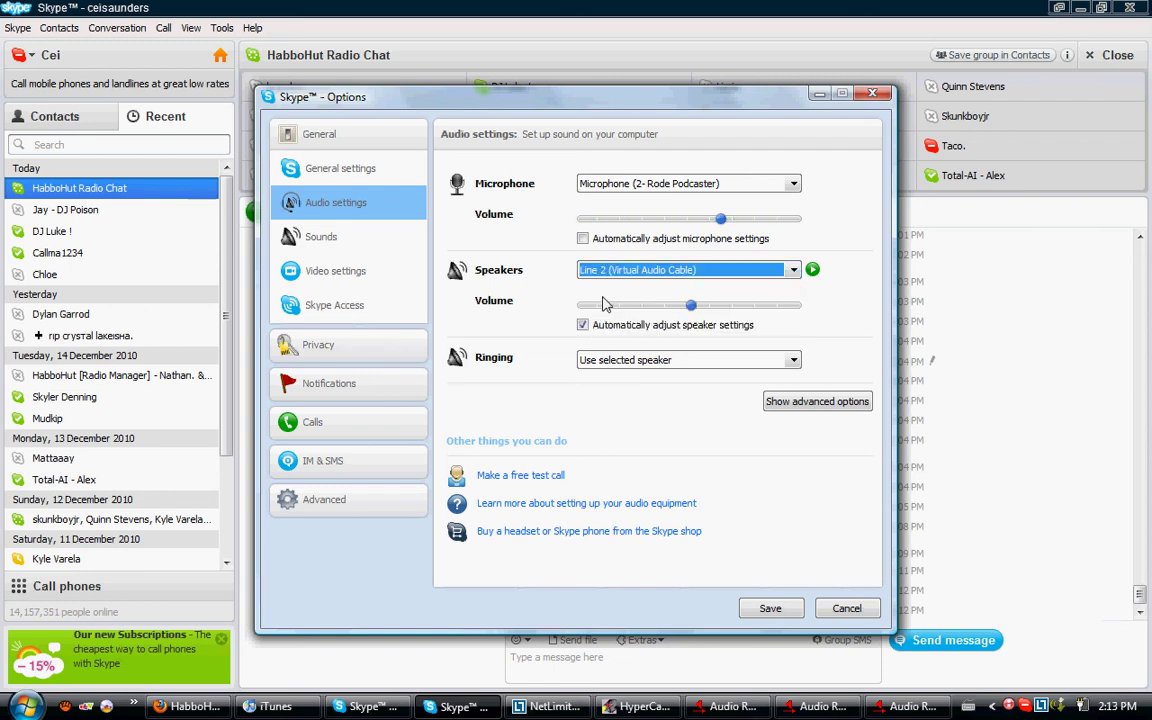
left_click(769, 609)
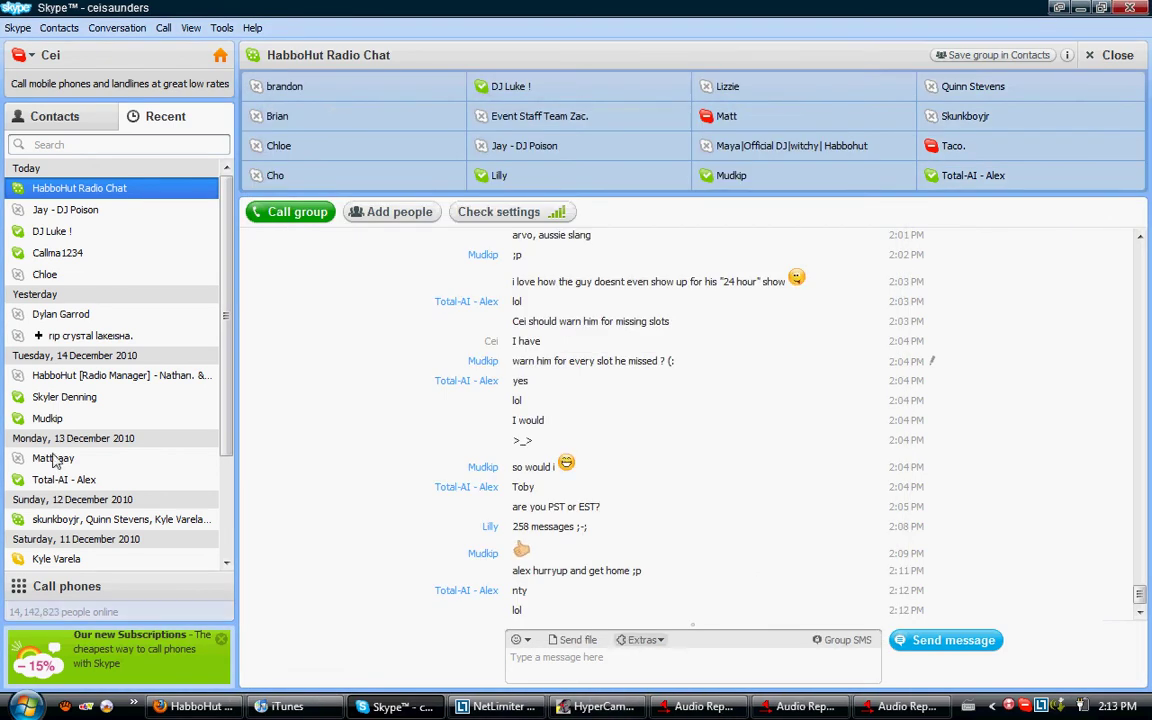
left_click(25, 706)
Maximize SAM2, set Voice FX soundcard device to Line 1 (Virtual Audio Cable), and turn Mic on.
left_click(350, 417)
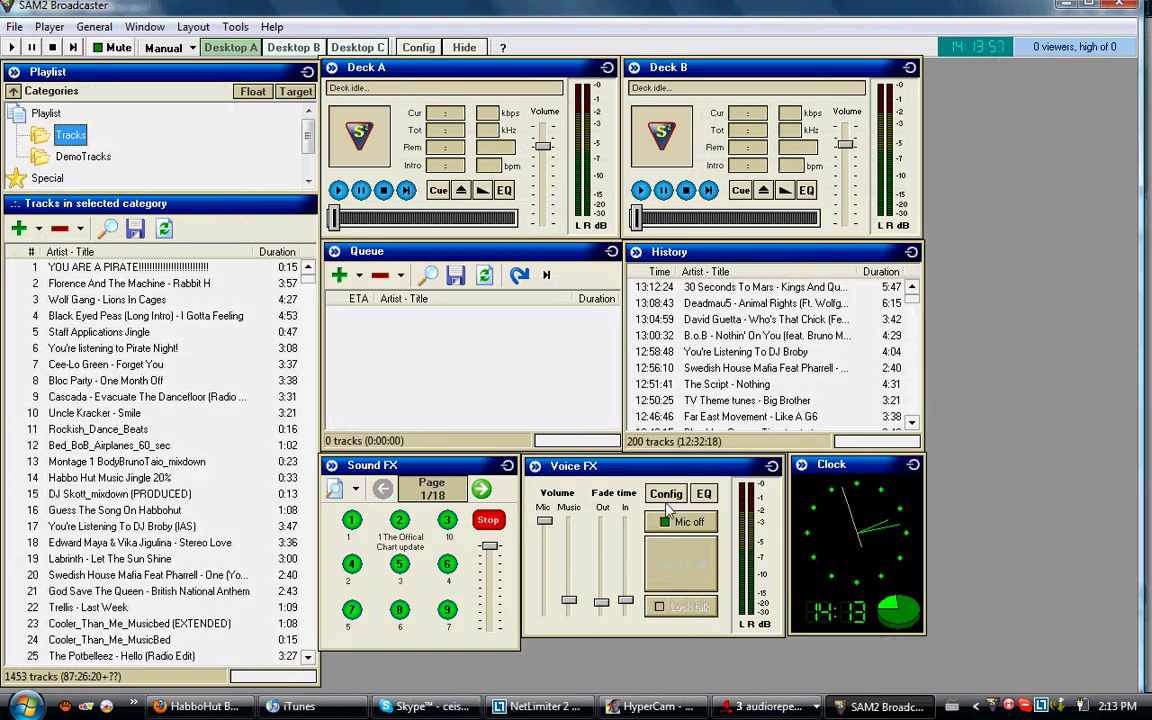
left_click(1092, 8)
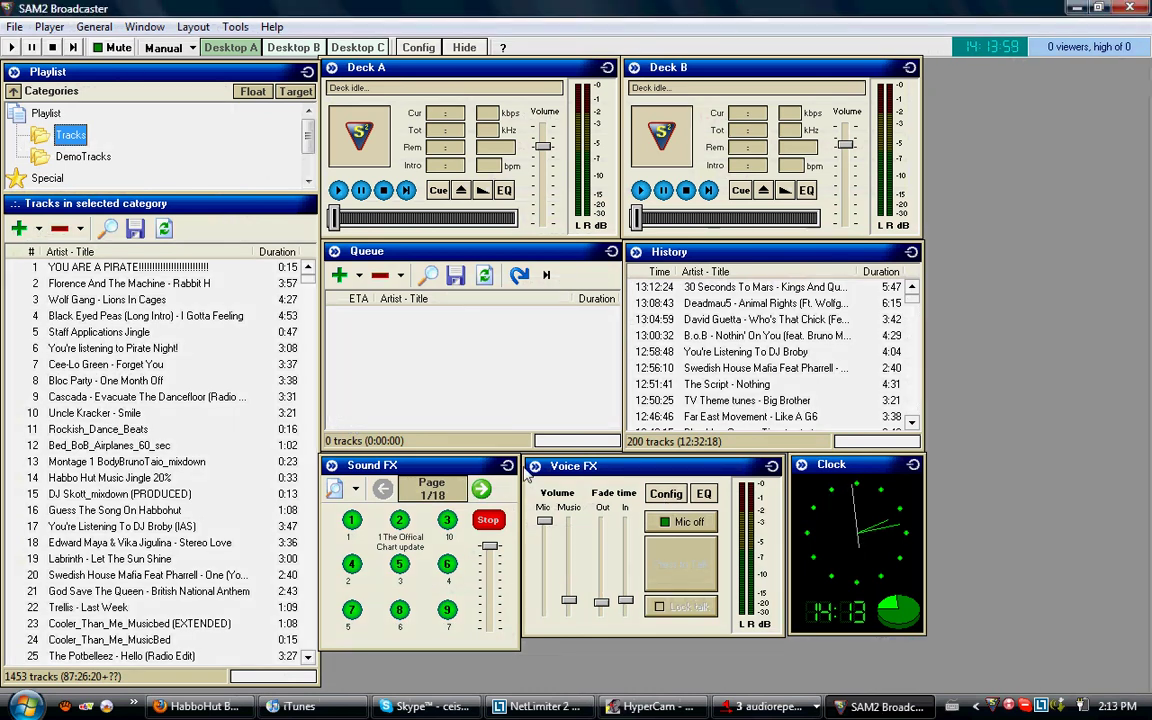
left_click(667, 494)
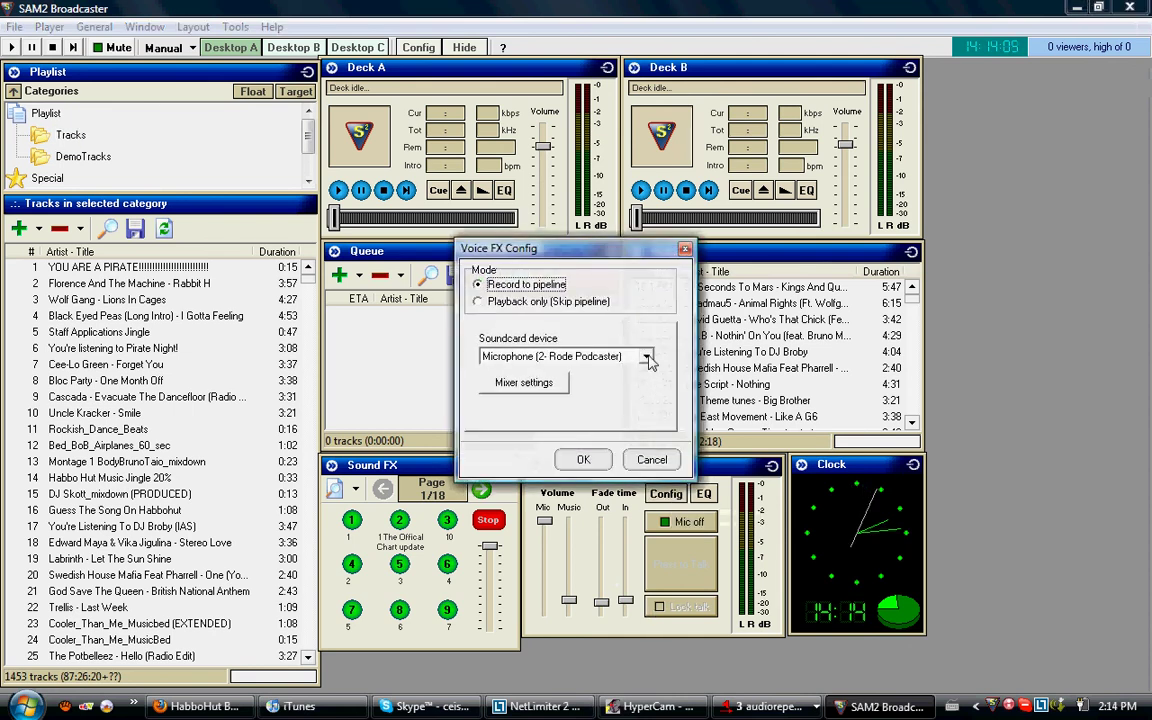
left_click(648, 358)
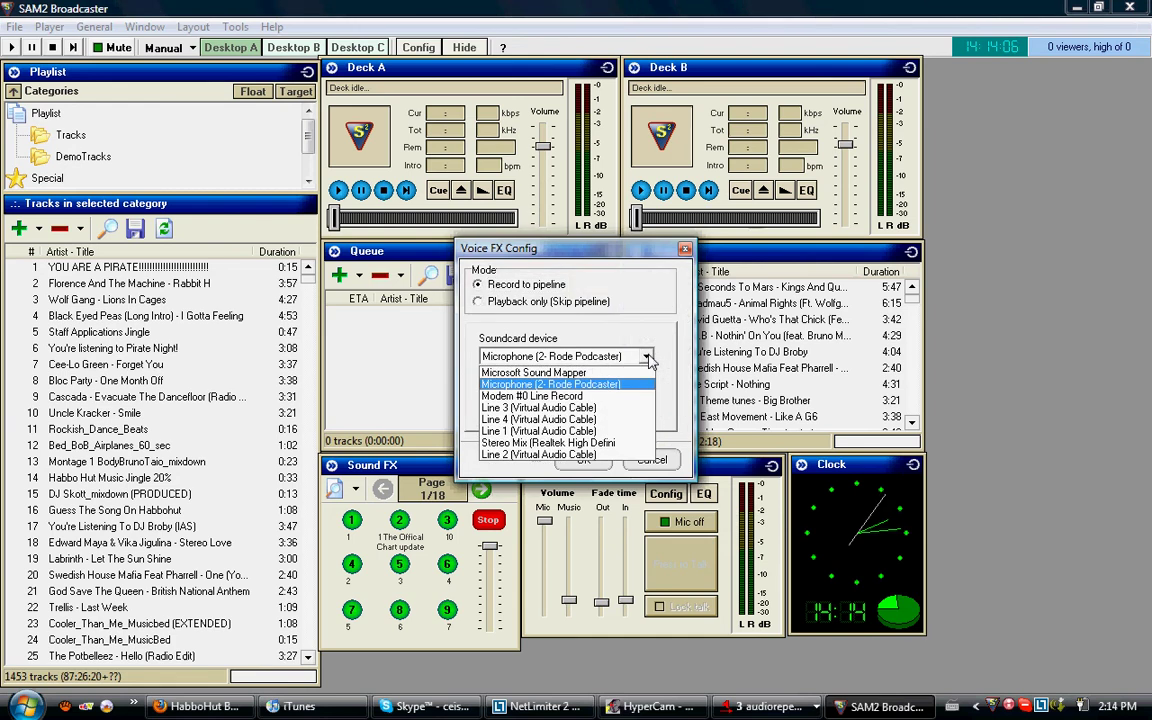
left_click(610, 414)
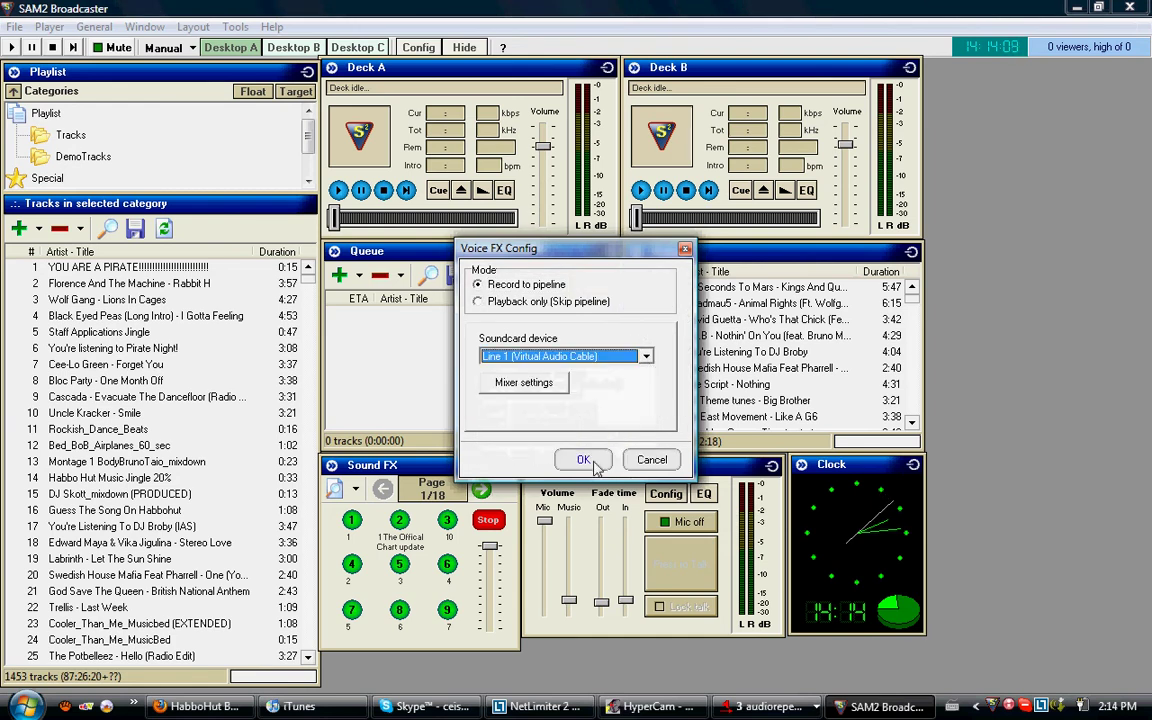
left_click(583, 460)
left_click(682, 521)
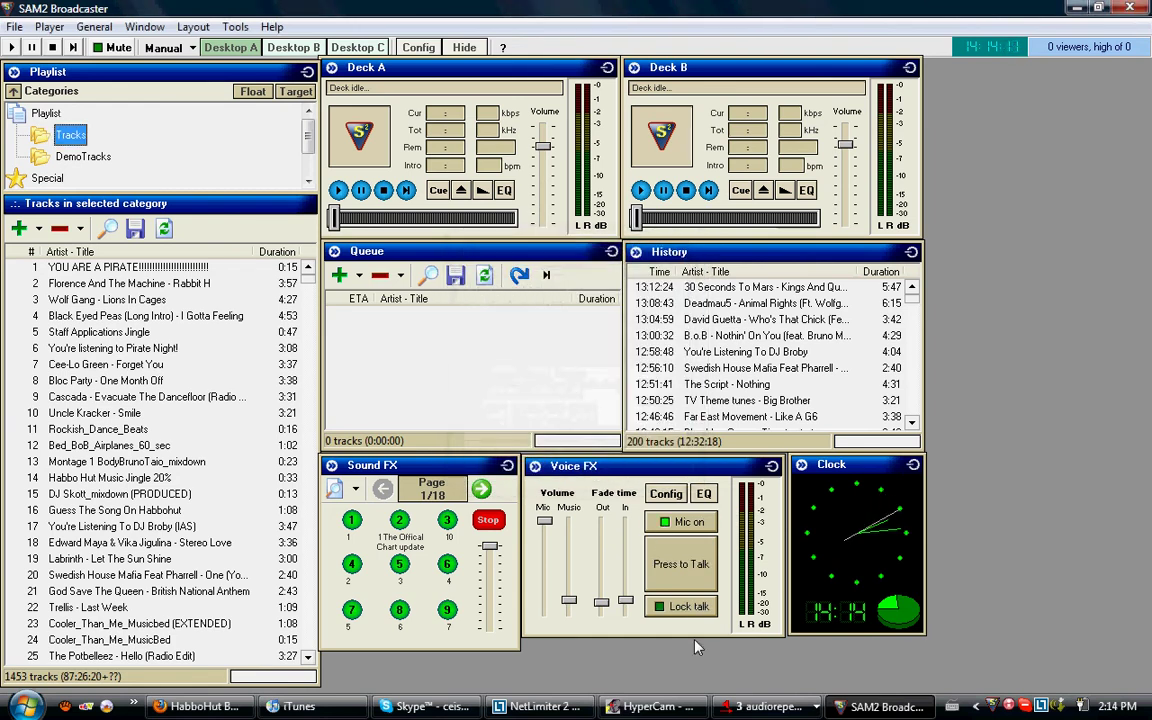
Start all three Audio Repeater instances running.
left_click(768, 706)
left_click(785, 627)
left_click(293, 473)
left_click(768, 706)
left_click(706, 596)
left_click(622, 472)
left_click(768, 706)
left_click(795, 682)
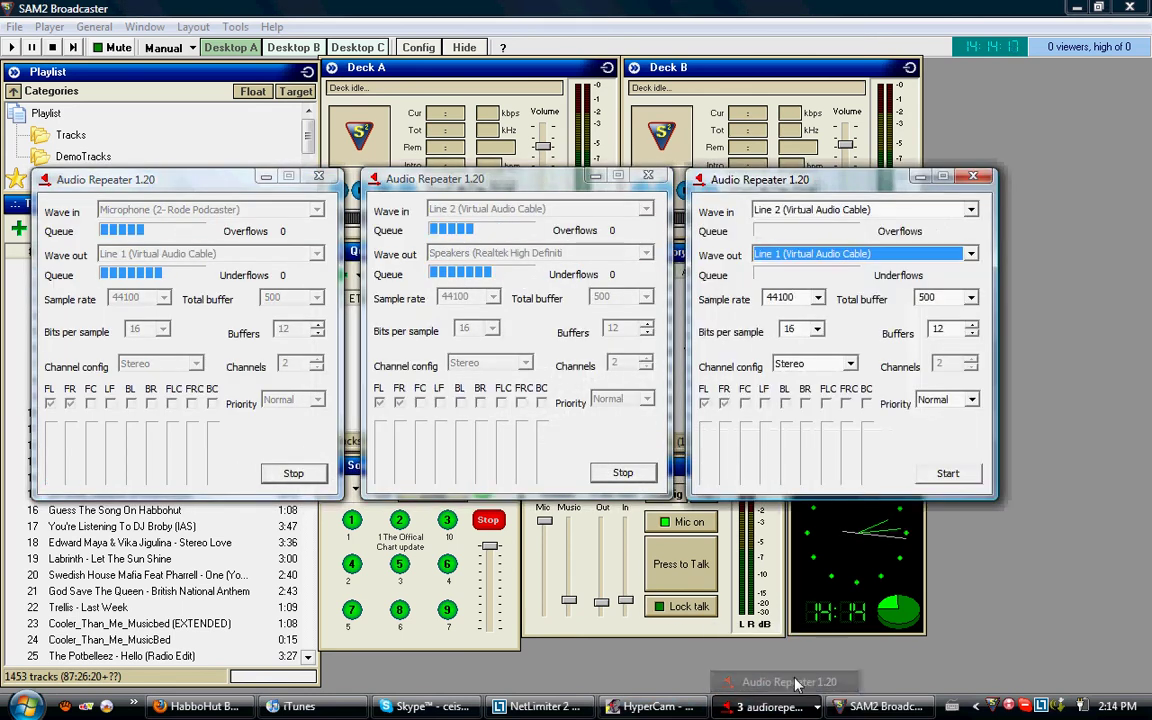
left_click(947, 473)
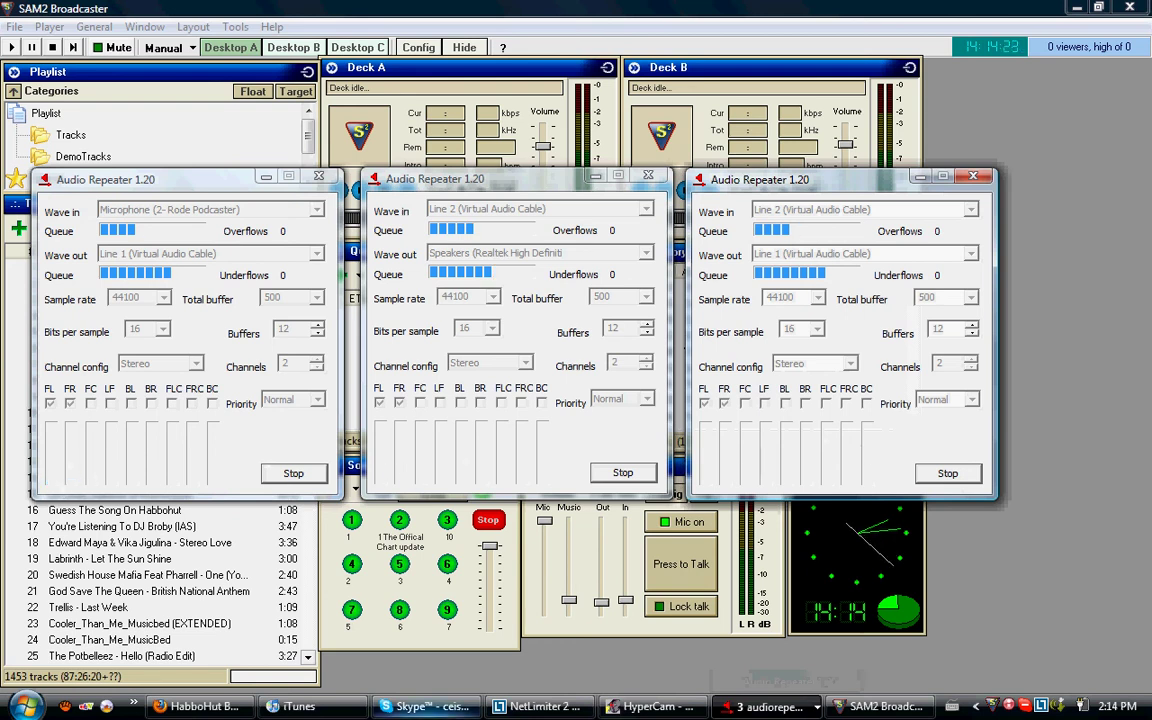
In SAM2, lock the Voice FX mic to talk, then release it so music returns.
left_click(580, 589)
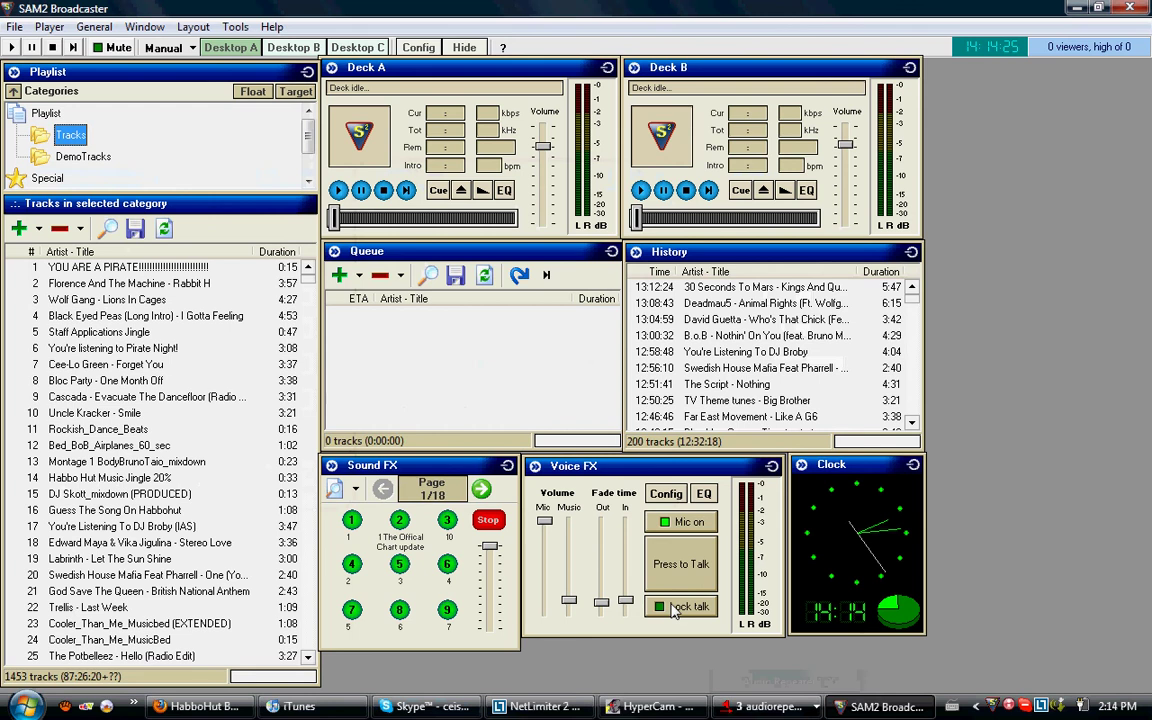
left_click(673, 608)
left_click(688, 614)
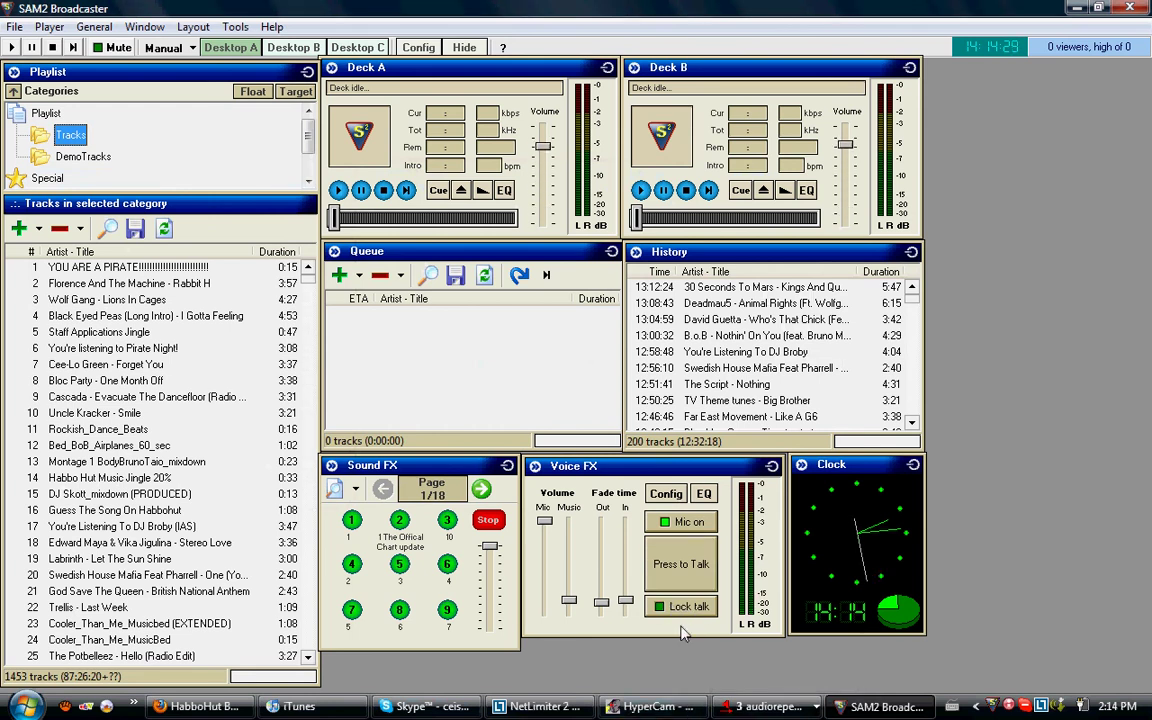
Restore the three Audio Repeater windows from the taskbar group.
left_click(428, 706)
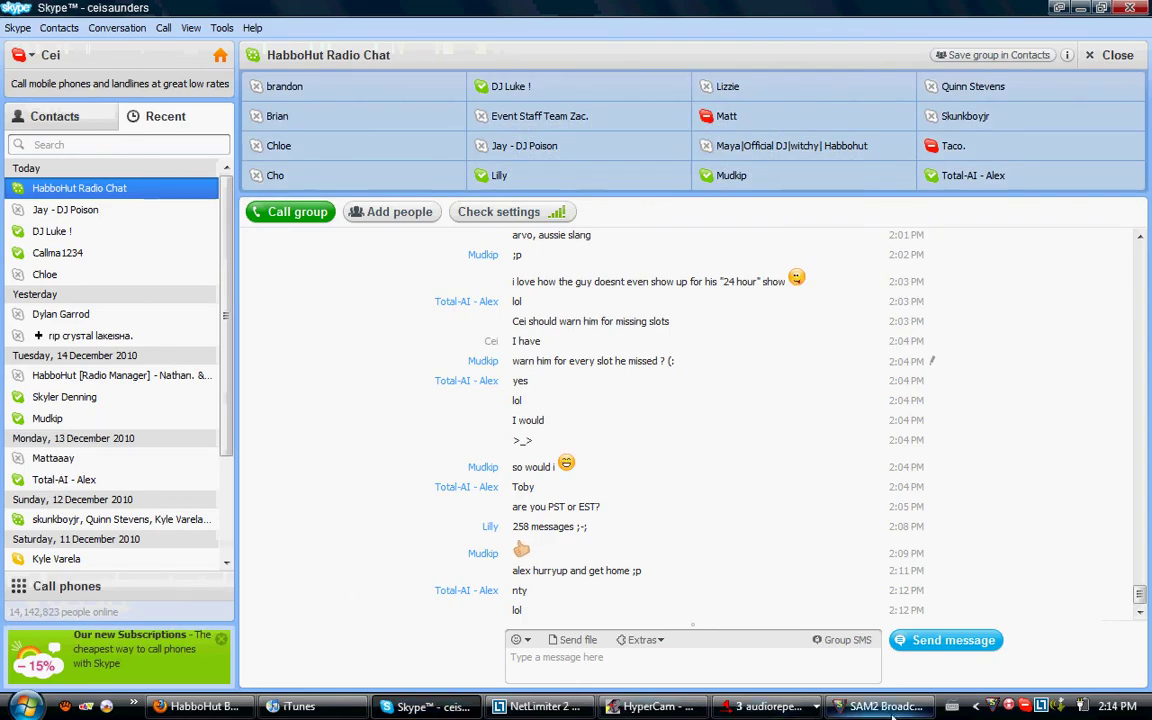
left_click(750, 706)
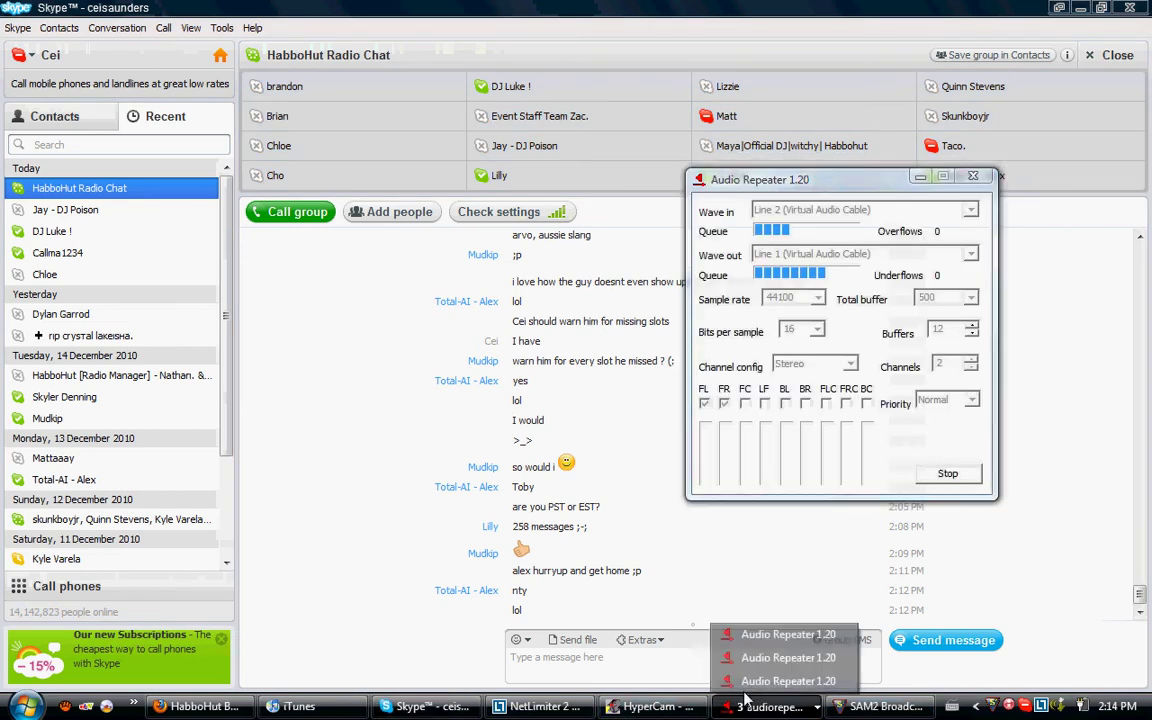
left_click(775, 681)
left_click(760, 706)
left_click(775, 593)
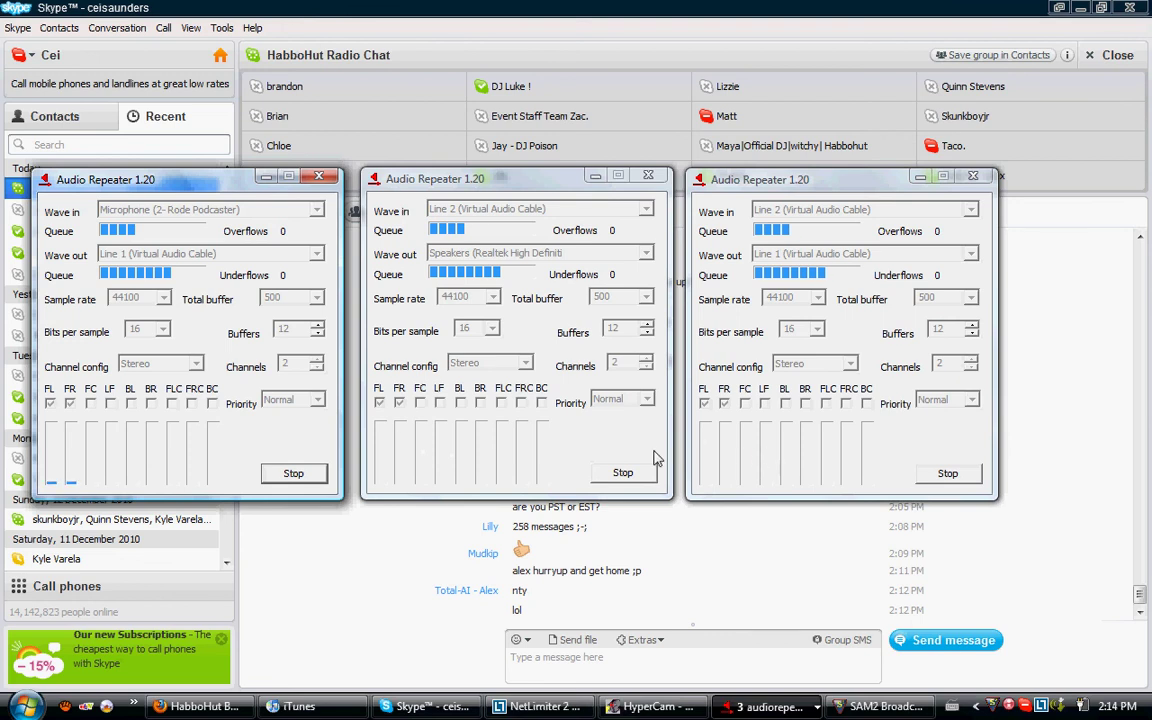
Switch Skype's side panel to the Contacts list.
left_click(470, 510)
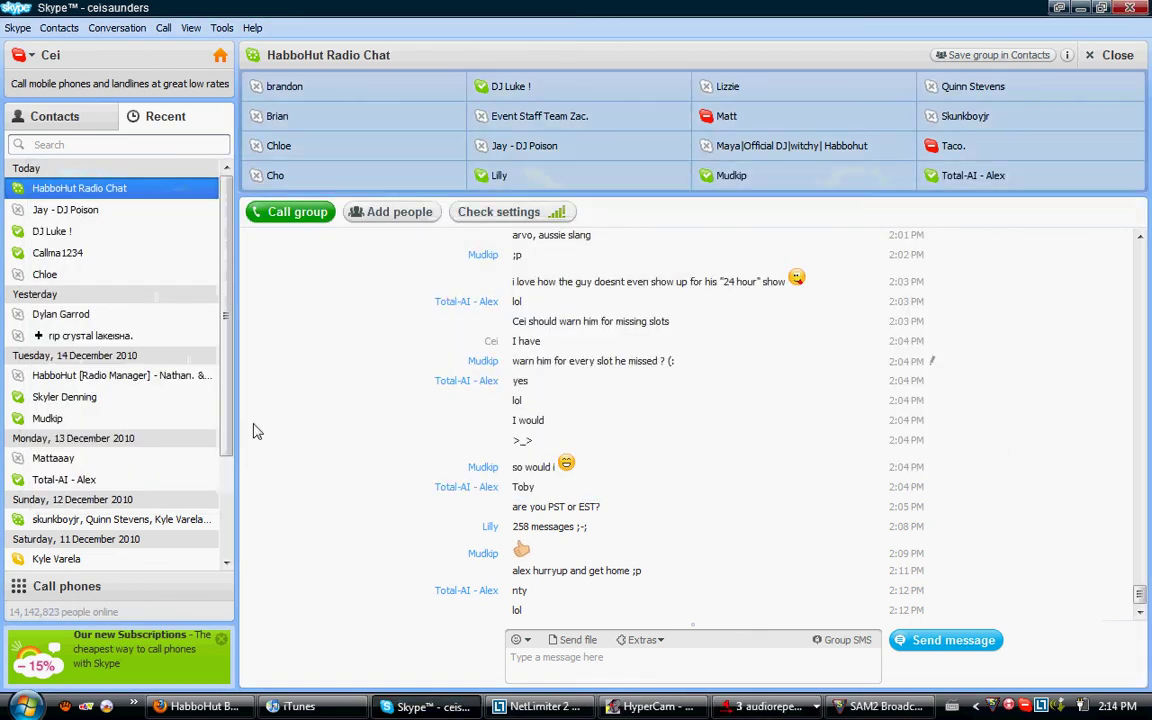
left_click(45, 117)
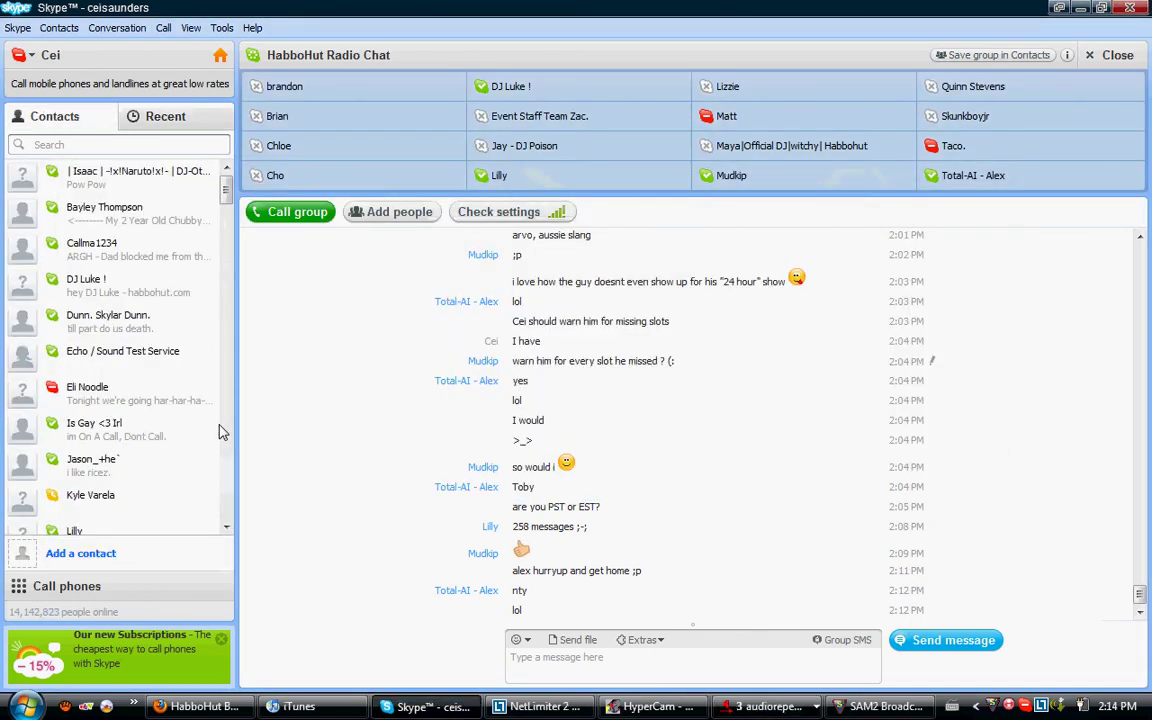
mouse_move(224, 190)
left_mouse_down()
mouse_move(230, 256)
mouse_move(232, 199)
left_mouse_up()
Call Echo / Sound Test Service, check SAM2 and the three repeaters, then return to the call.
left_click(131, 248)
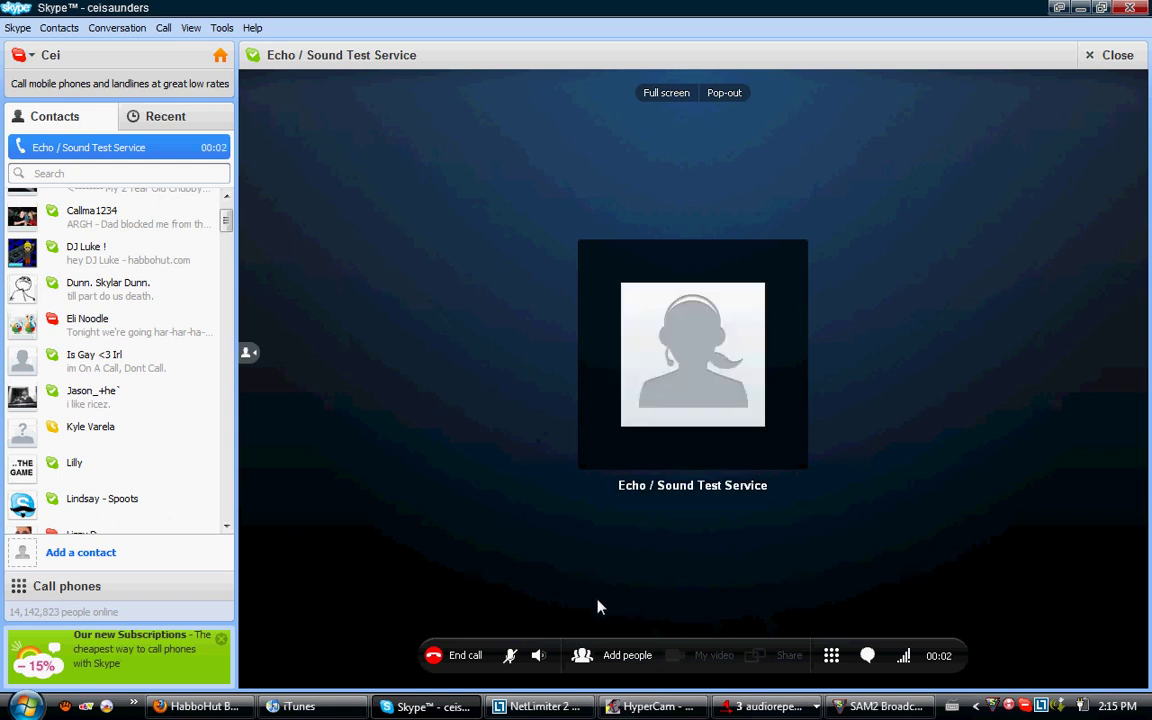
left_click(862, 706)
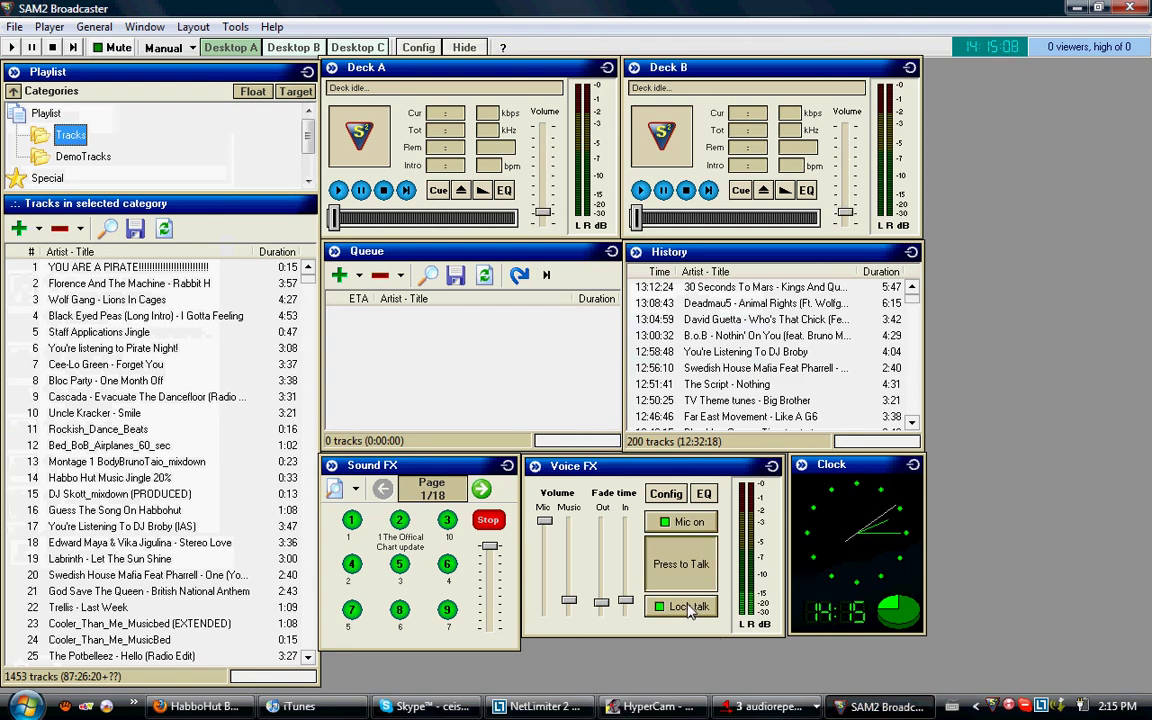
mouse_move(700, 708)
left_click(765, 706)
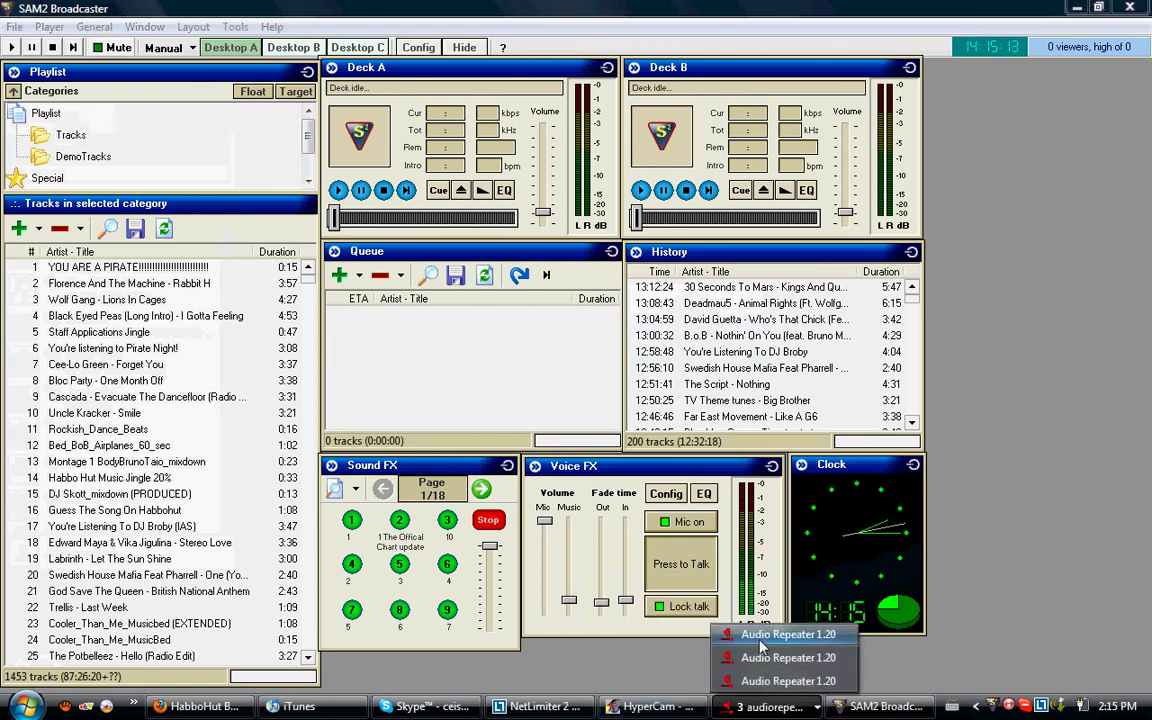
left_click(700, 570)
left_click(765, 706)
left_click(770, 659)
left_click(765, 706)
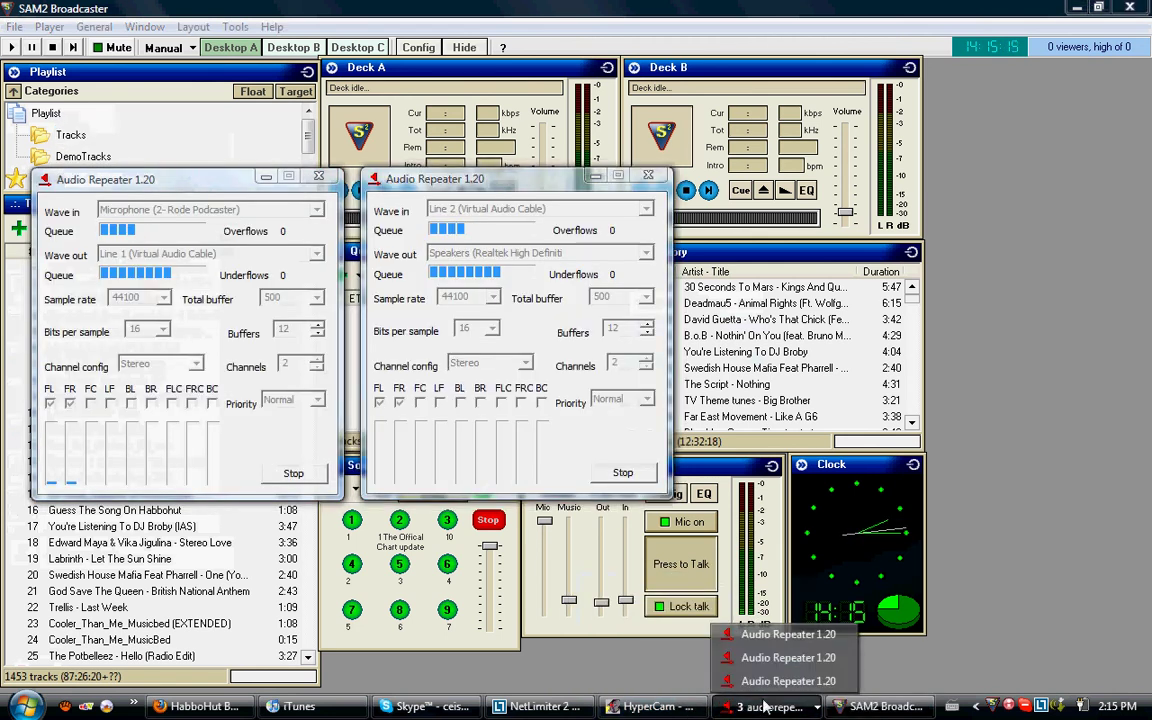
left_click(770, 682)
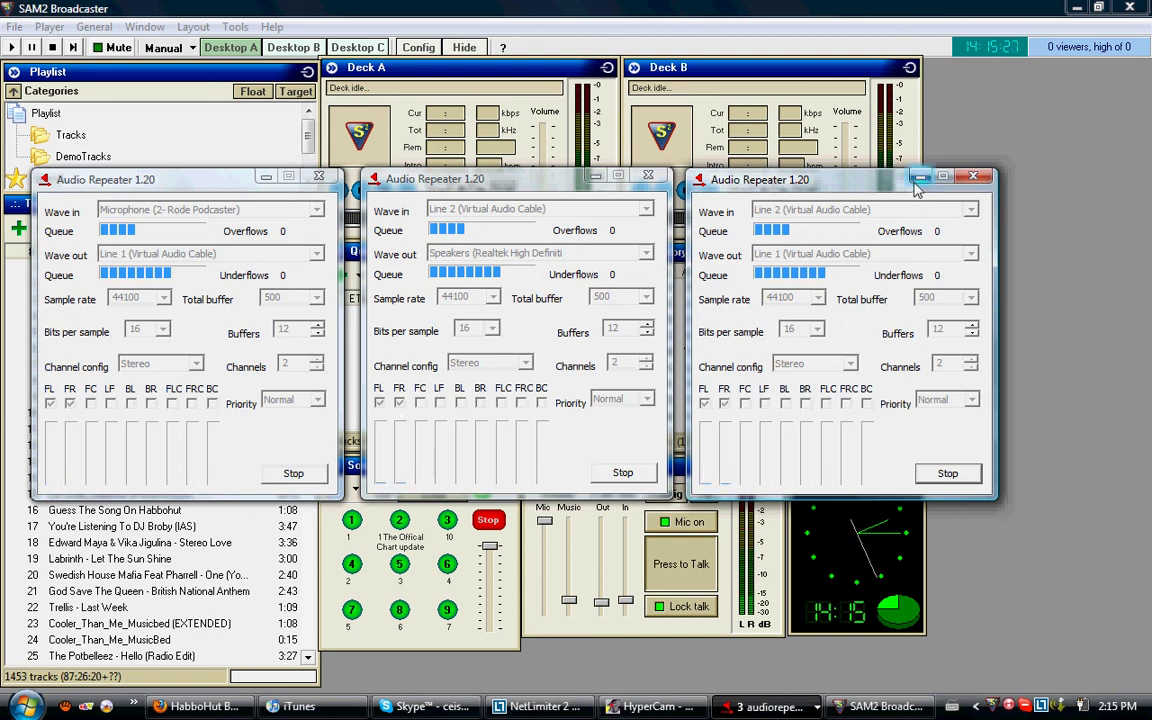
left_click(70, 134)
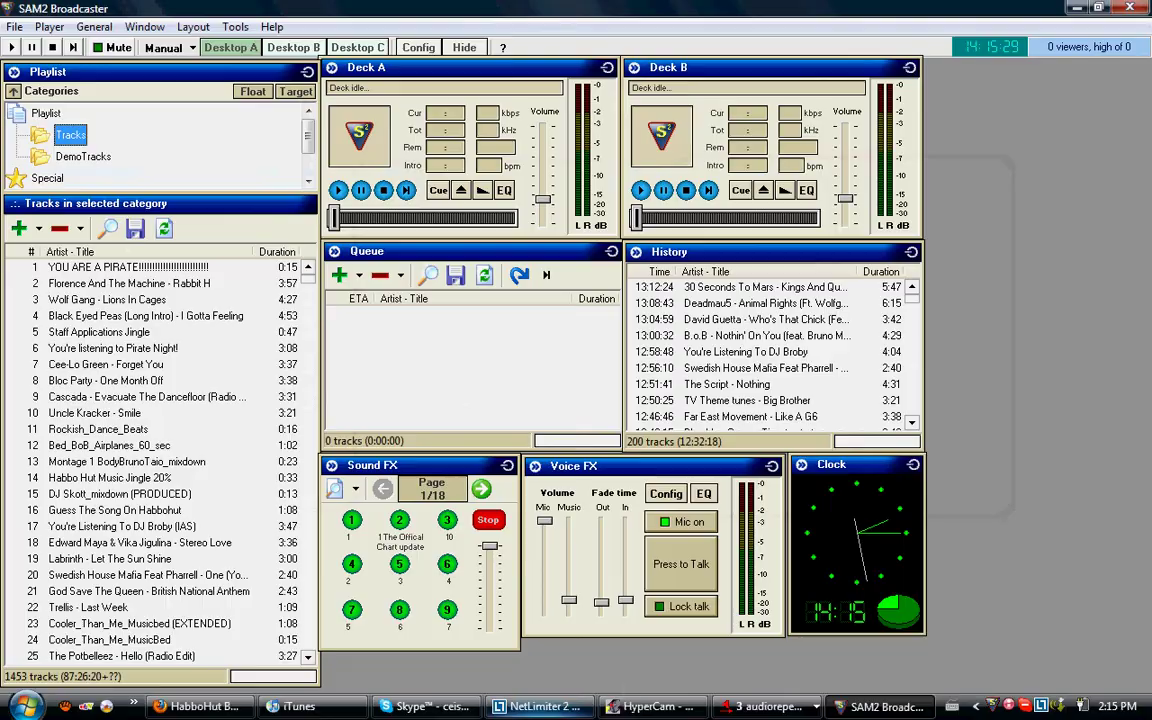
left_click(425, 706)
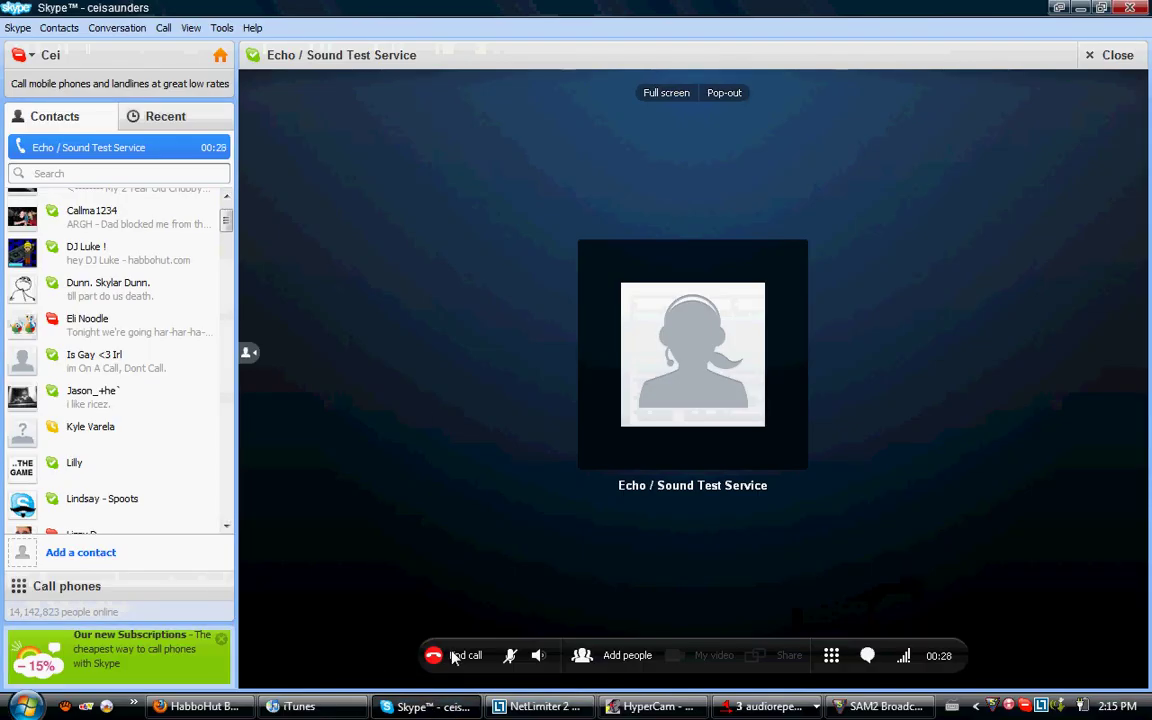
End the Echo / Sound Test Service call, restore the Audio Repeater windows, and return to Skype.
left_click(455, 657)
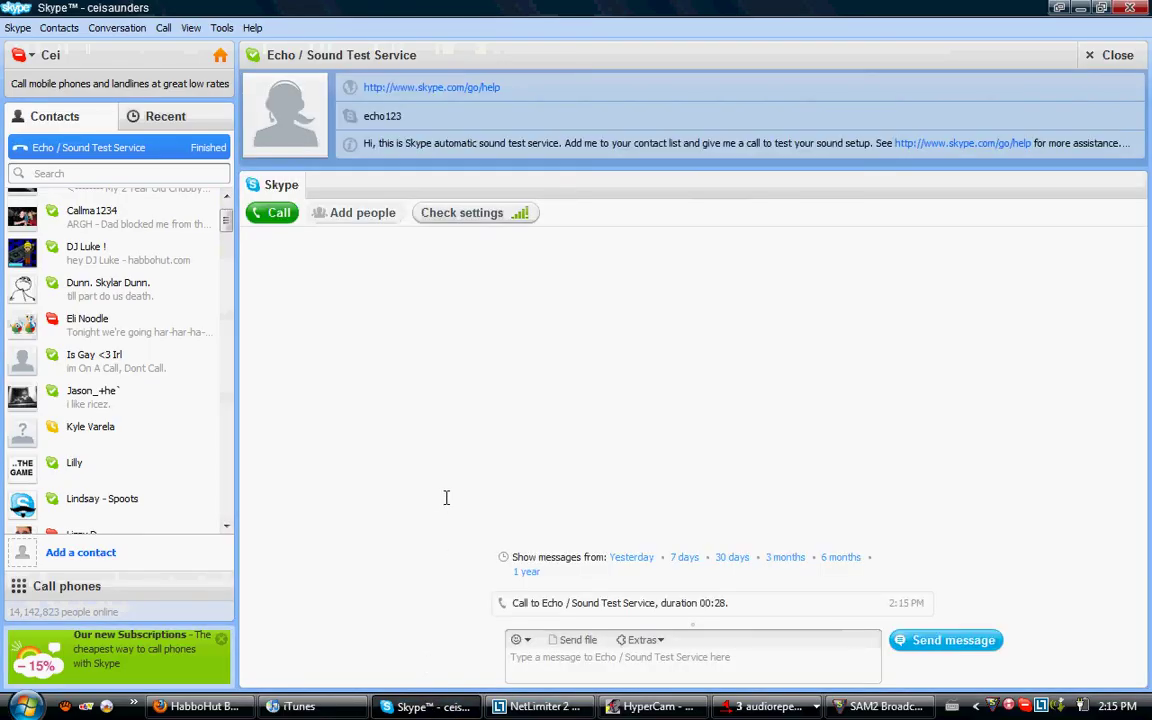
left_click(765, 706)
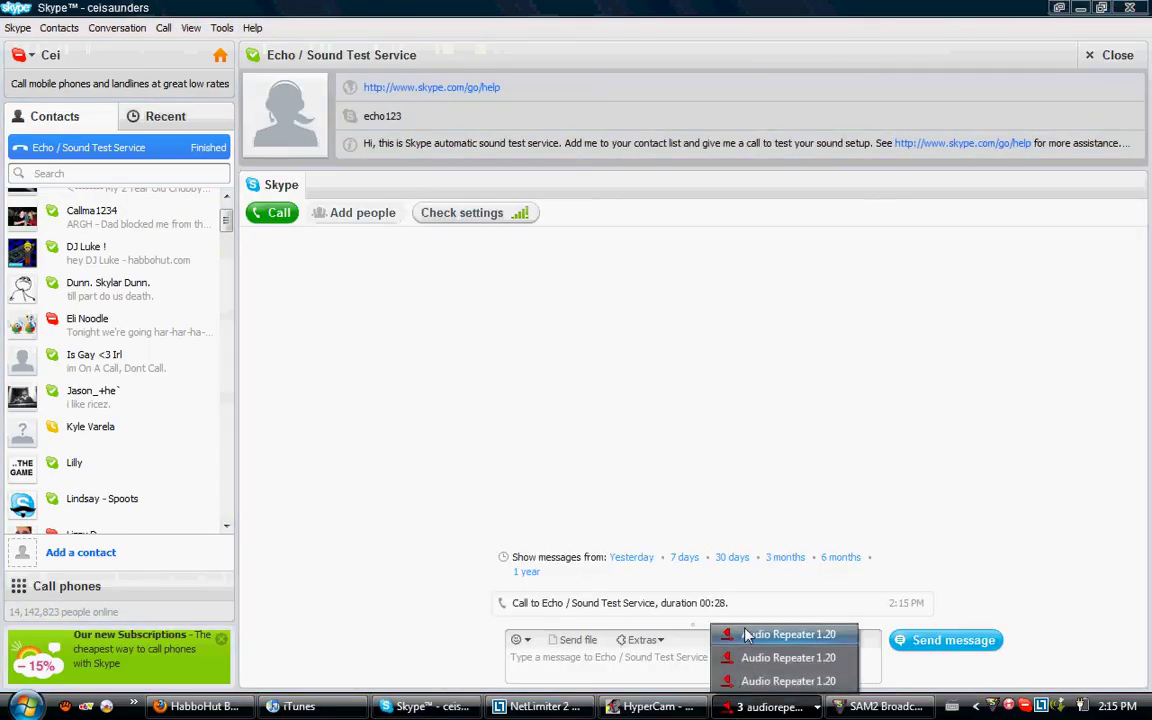
mouse_move(737, 662)
left_click(788, 634)
left_click(788, 681)
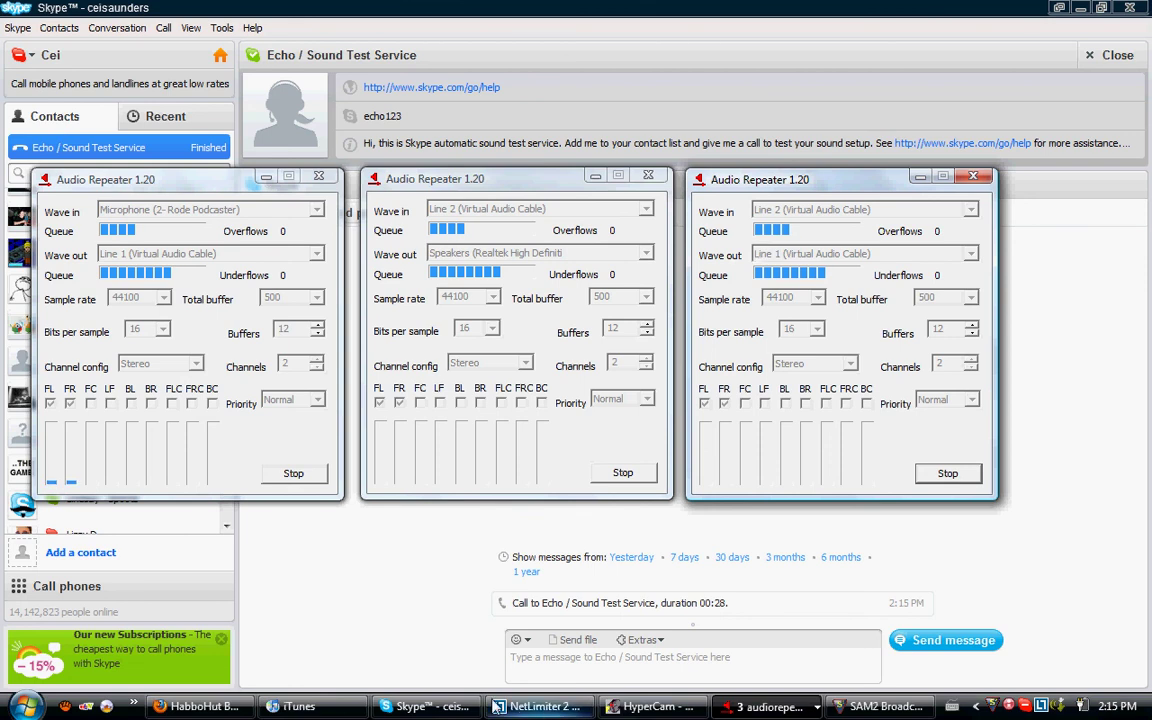
left_click(459, 150)
left_click(163, 27)
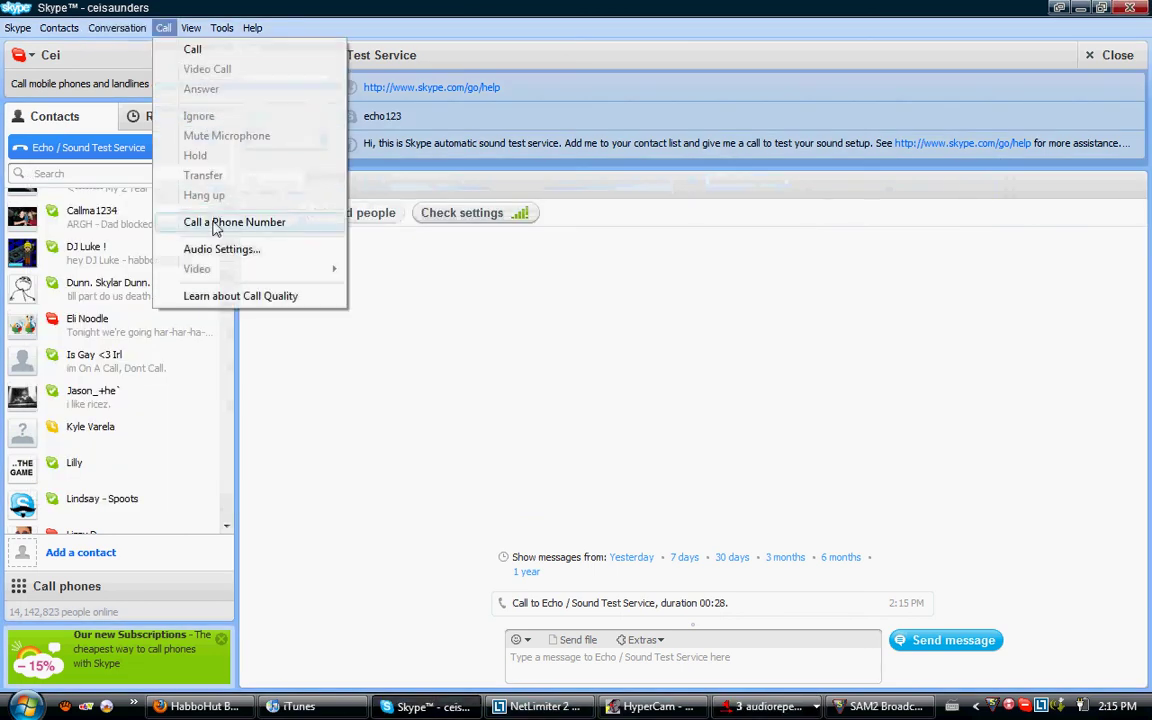
left_click(164, 28)
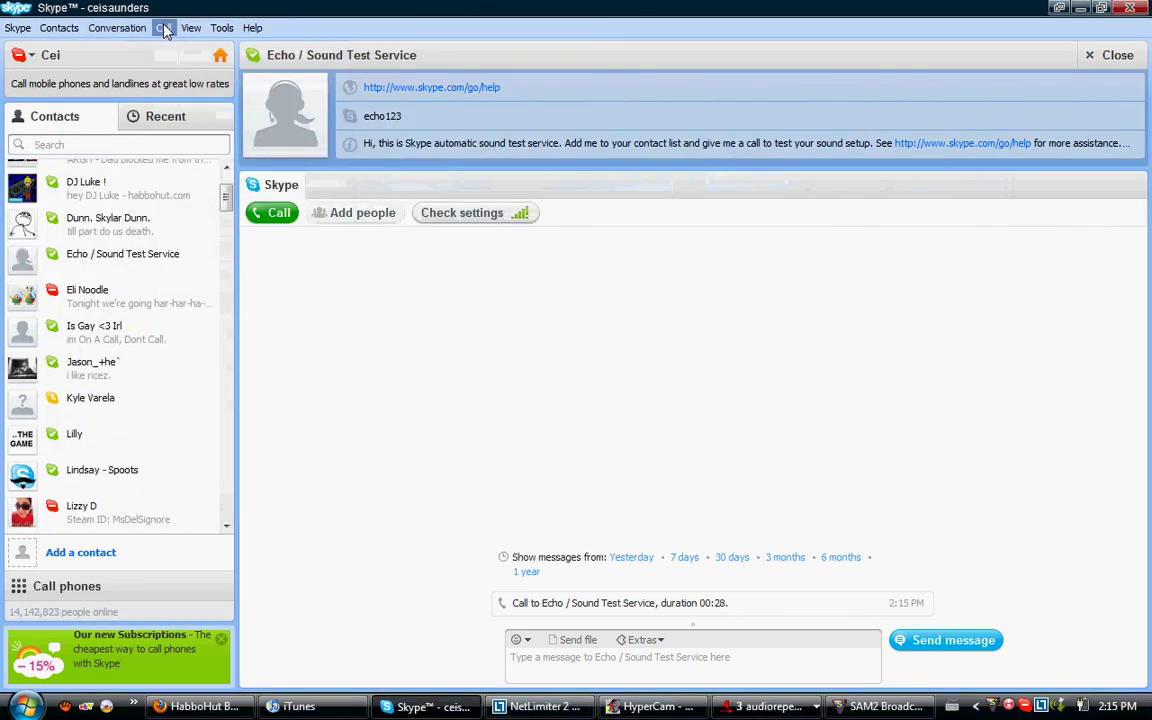
left_click(164, 28)
left_click(226, 250)
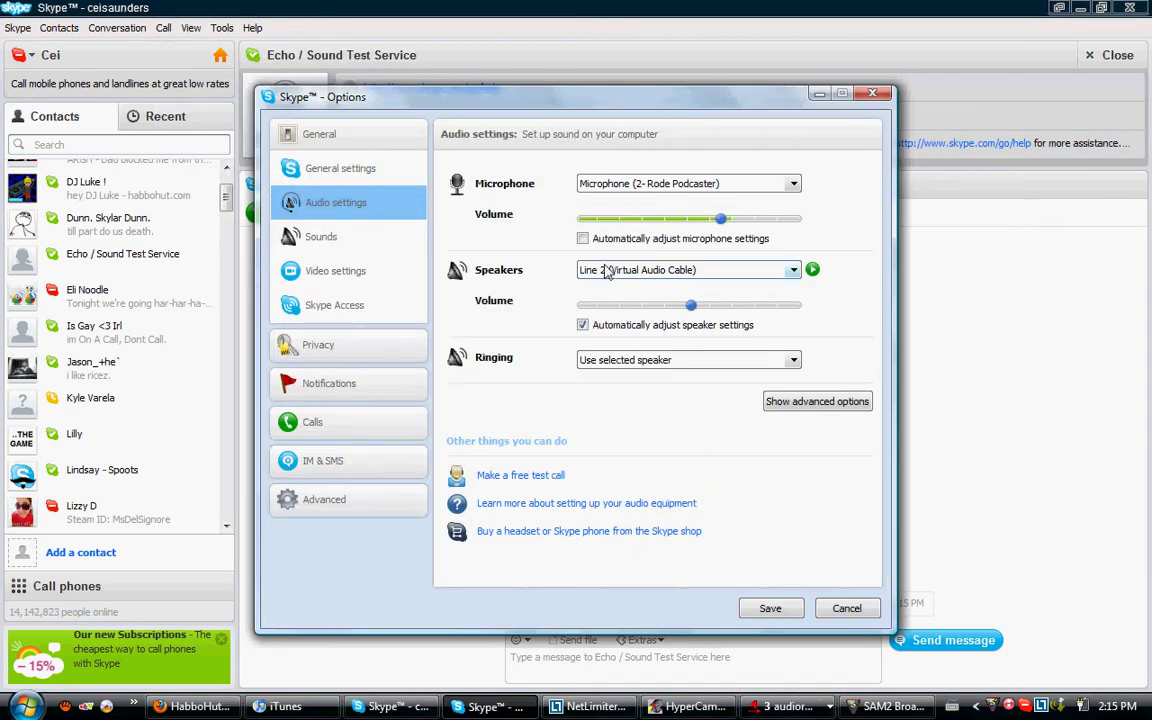
left_click(848, 608)
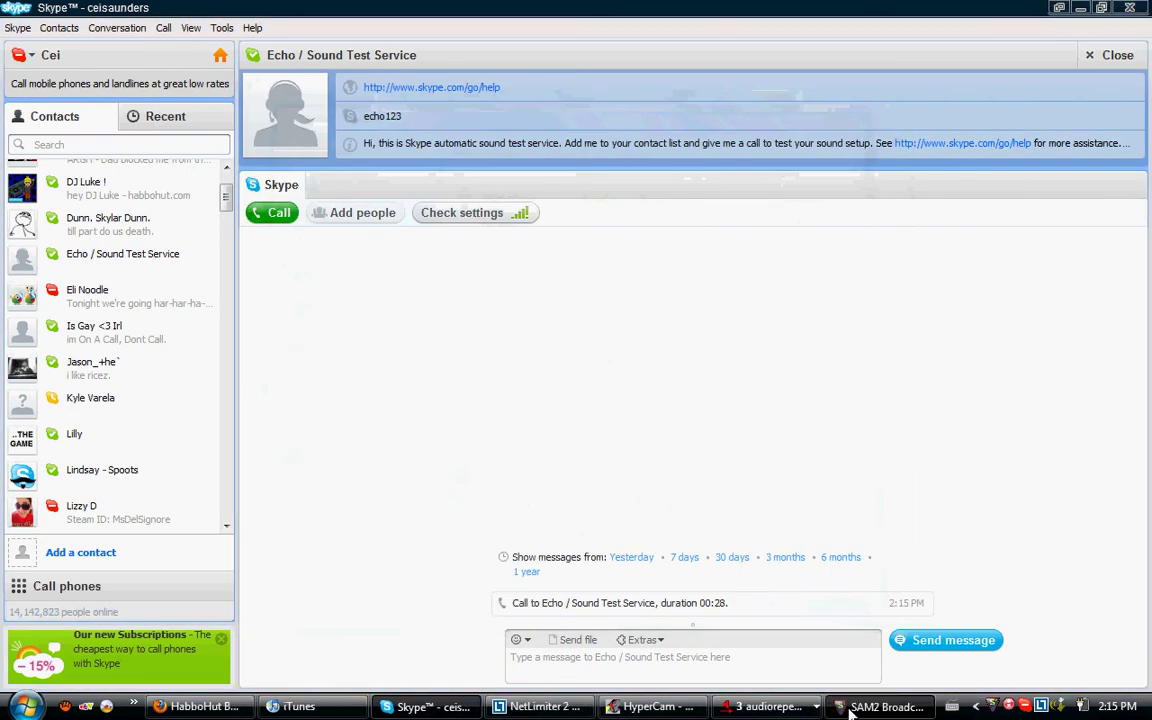
key("alt+Tab")
Confirm the Voice FX configuration recording from Line 1 (Virtual Audio Cable) to the pipeline.
left_click(666, 494)
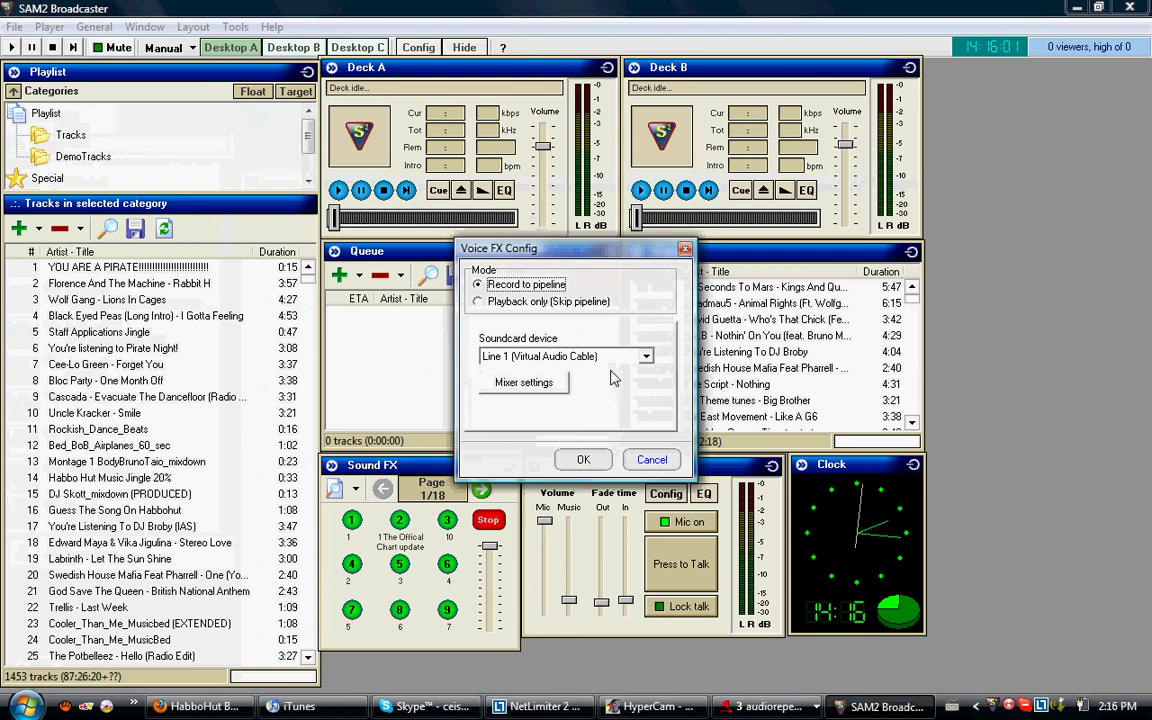
left_click(584, 461)
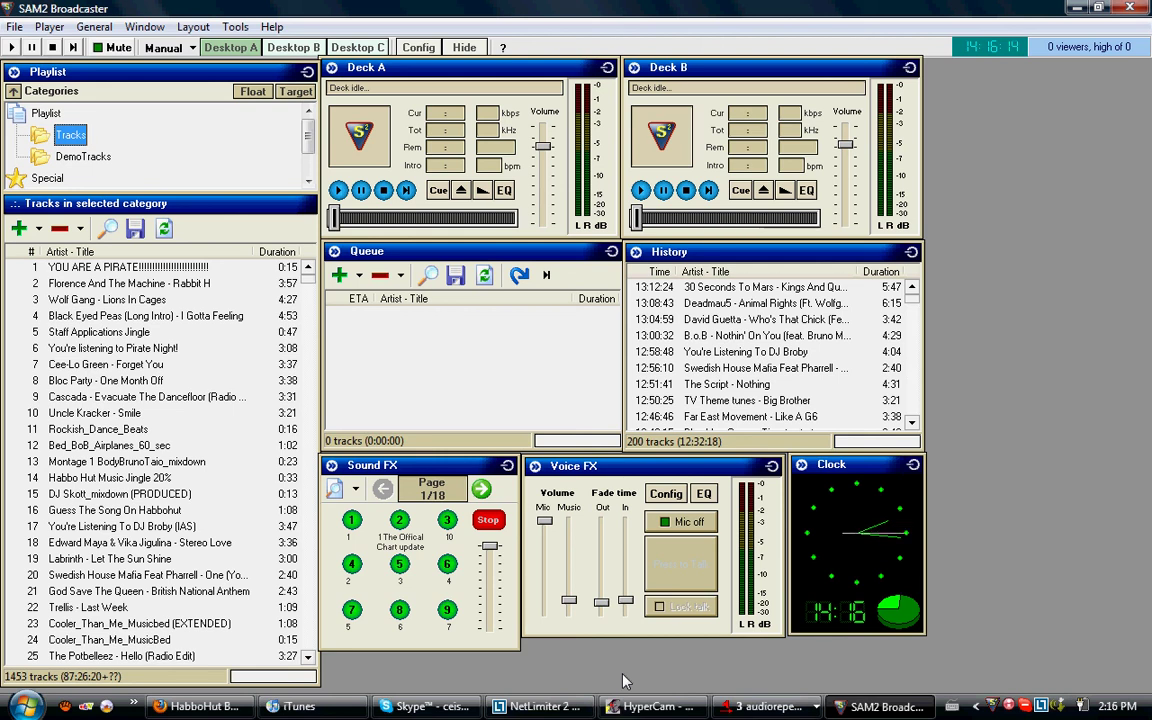
left_click(648, 706)
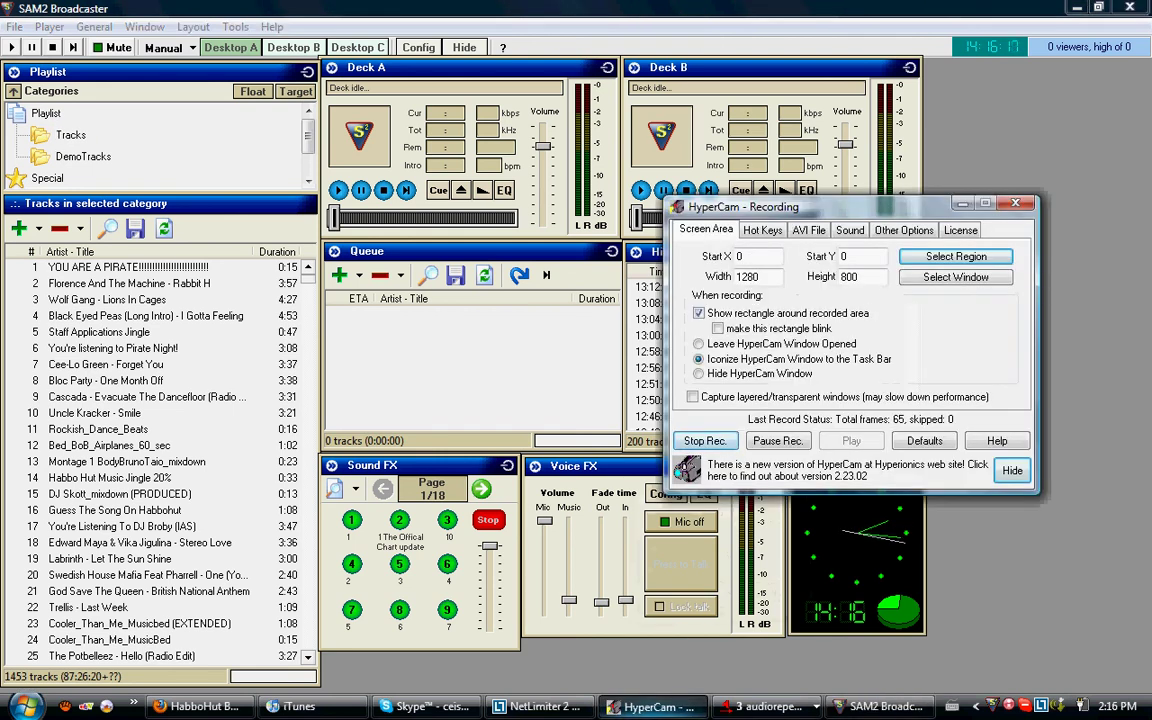